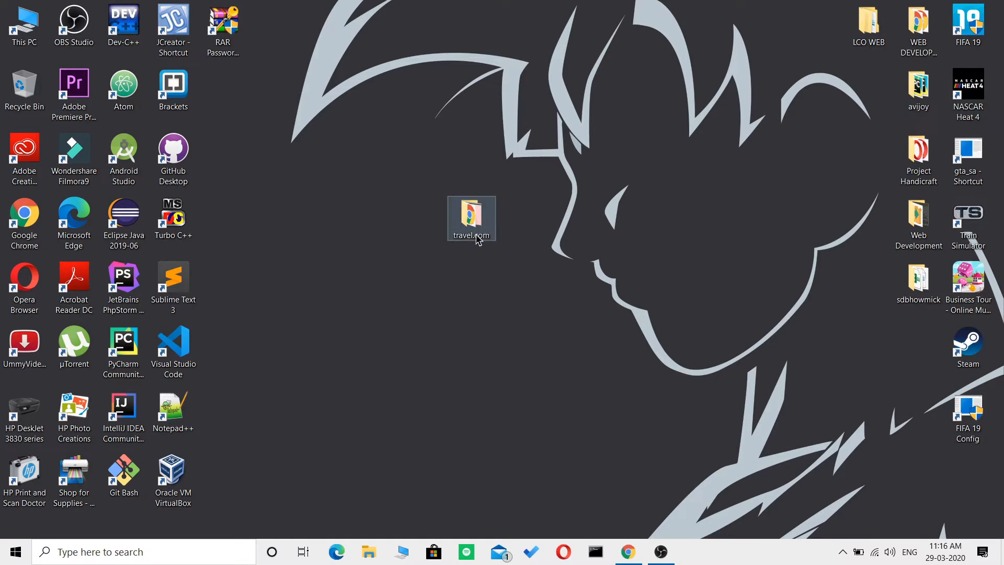
Open the travel.com folder on the desktop, look through its contents and close it again.
{"action": "double_click", "coordinate": [490, 219]}
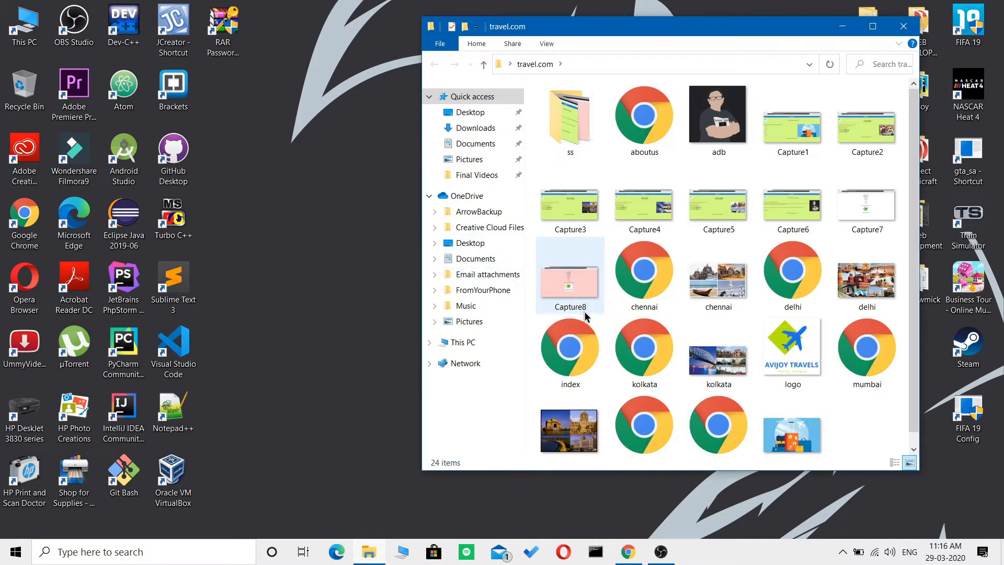
{"action": "scroll", "coordinate": [717, 370], "scroll_direction": "down", "scroll_amount": 1}
{"action": "scroll", "coordinate": [717, 369], "scroll_direction": "up", "scroll_amount": 1}
{"action": "left_click", "coordinate": [904, 27]}
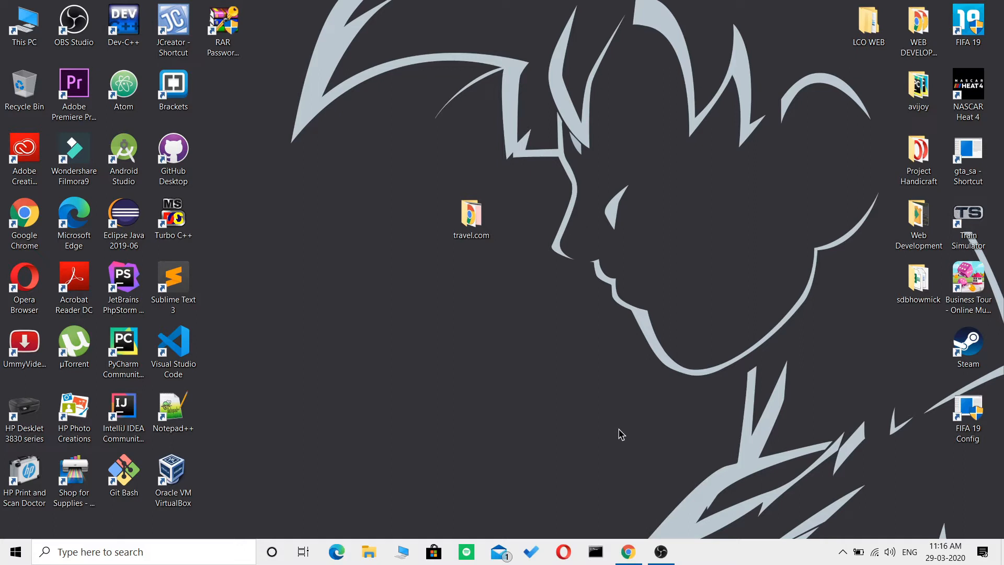
Switch to Chrome and open the GitHub site from the Google search results.
{"action": "left_click", "coordinate": [630, 552]}
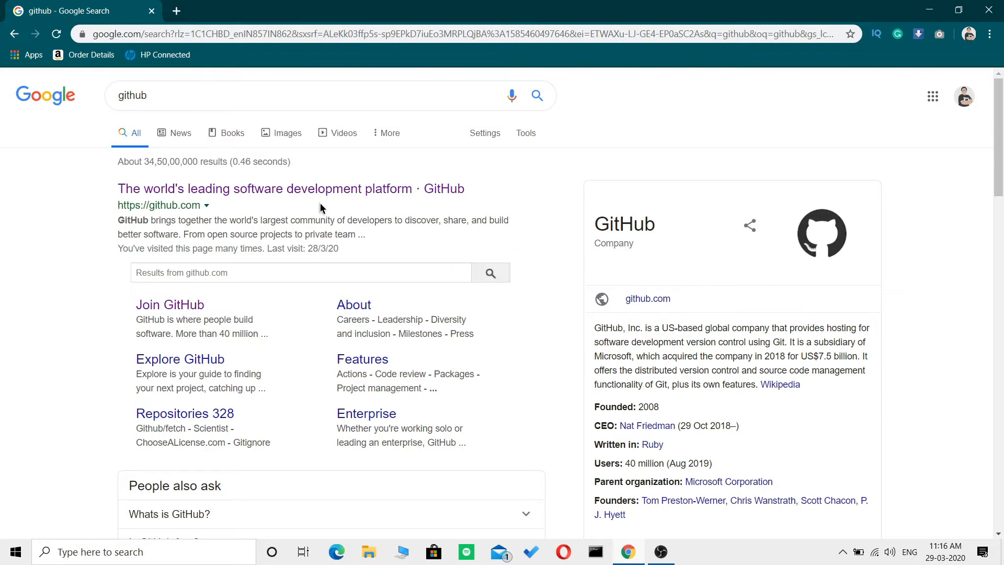
{"action": "left_click", "coordinate": [254, 192]}
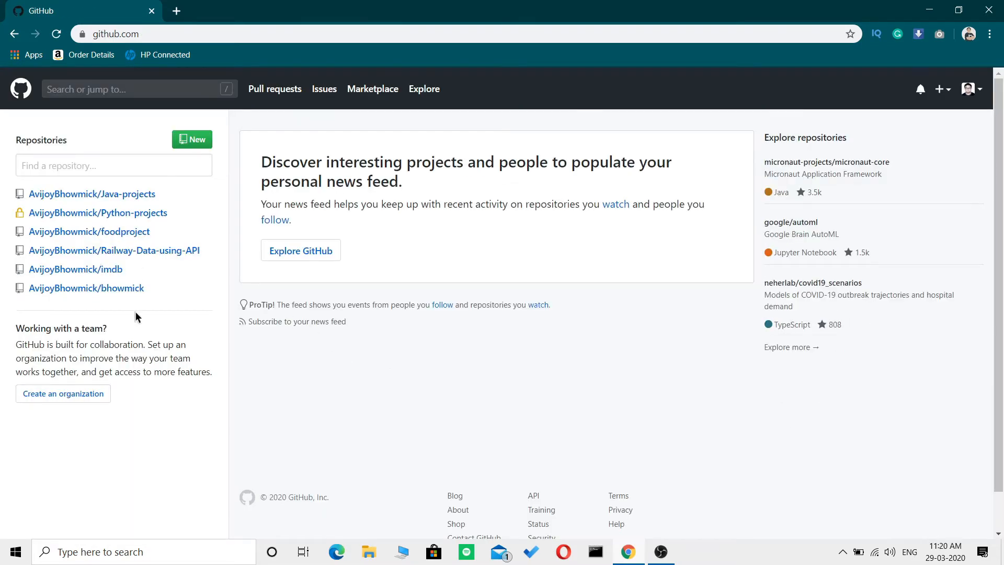
{"action": "right_click", "coordinate": [55, 335]}
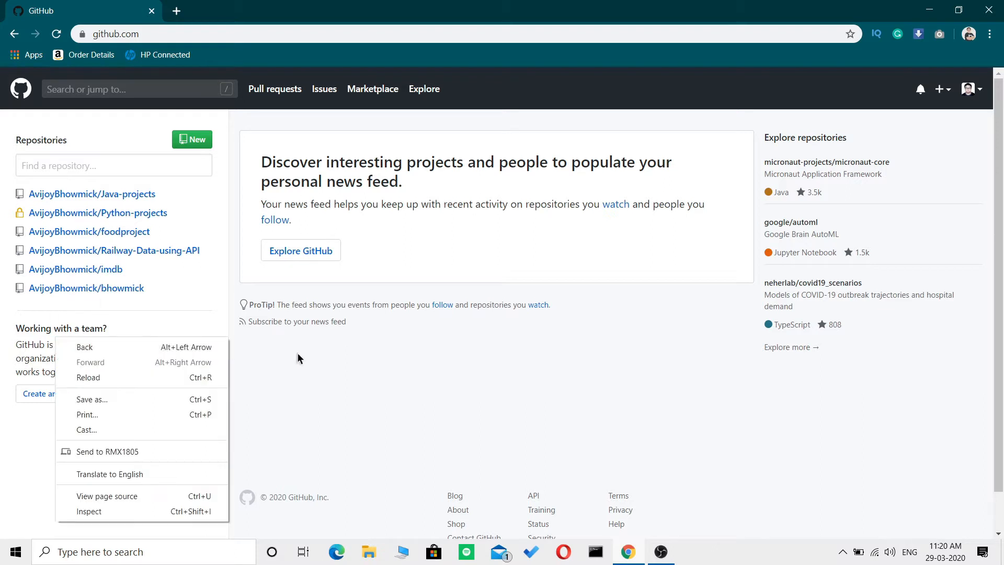
{"action": "left_click", "coordinate": [359, 343]}
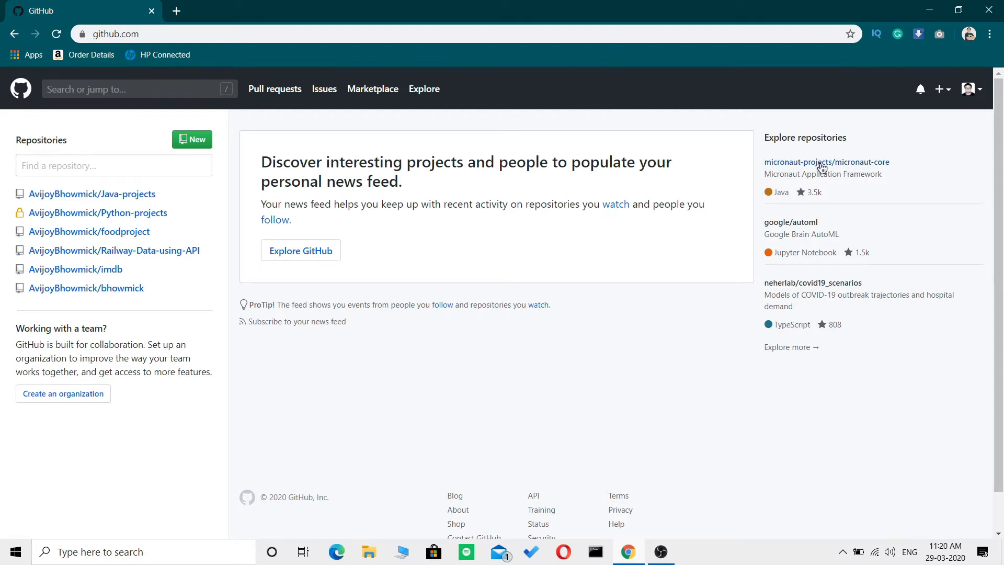
Open the signed-in account's own repositories page and look through the repository list.
{"action": "left_click", "coordinate": [973, 92]}
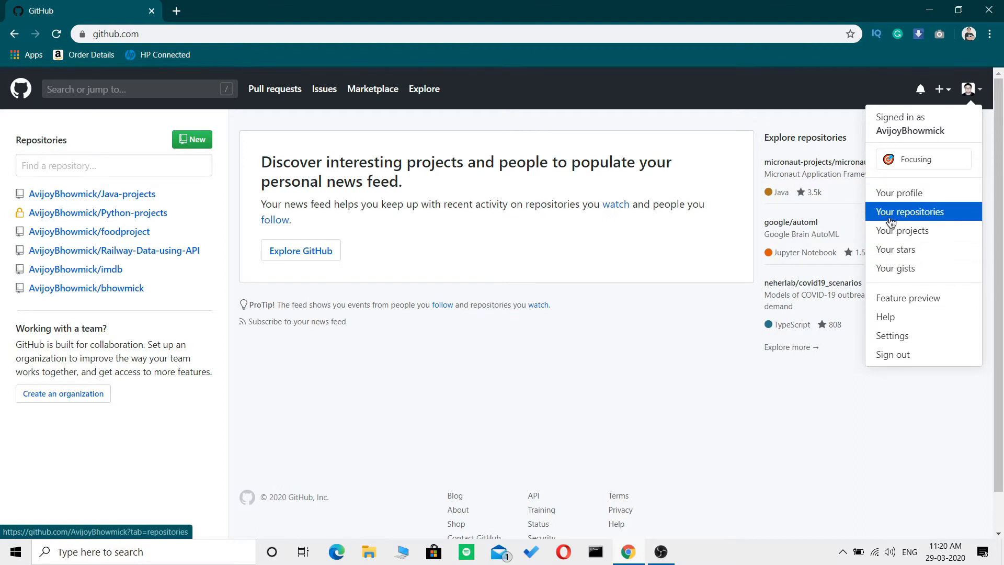
{"action": "left_click", "coordinate": [935, 217]}
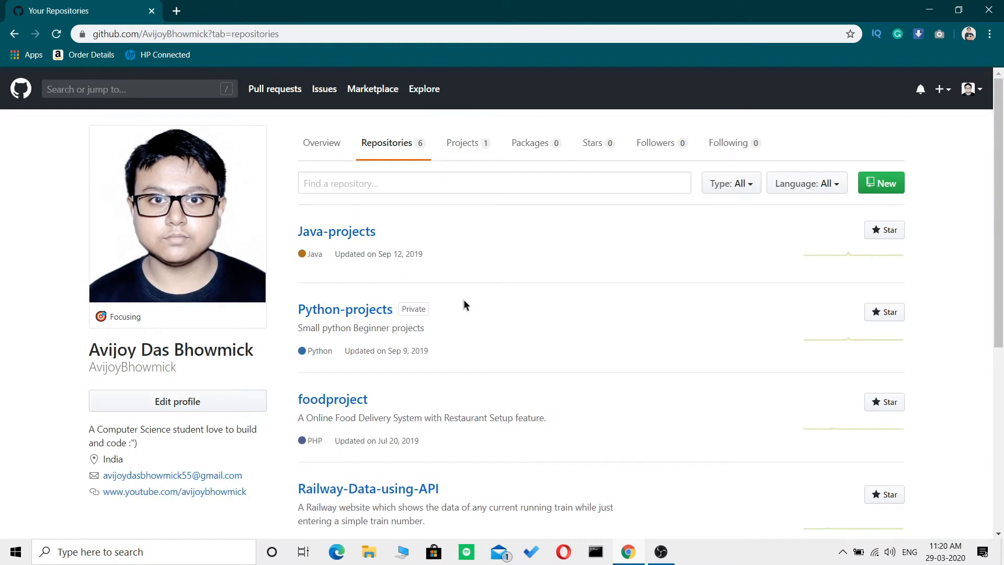
{"action": "scroll", "coordinate": [515, 298], "scroll_direction": "down", "scroll_amount": 3}
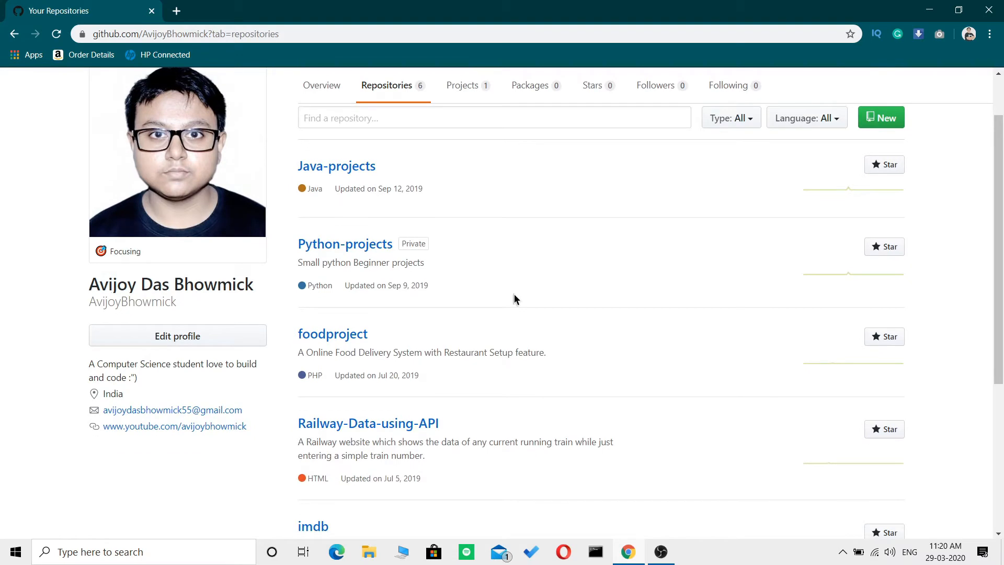
{"action": "scroll", "coordinate": [515, 298], "scroll_direction": "up", "scroll_amount": 3}
{"action": "scroll", "coordinate": [513, 297], "scroll_direction": "down", "scroll_amount": 4}
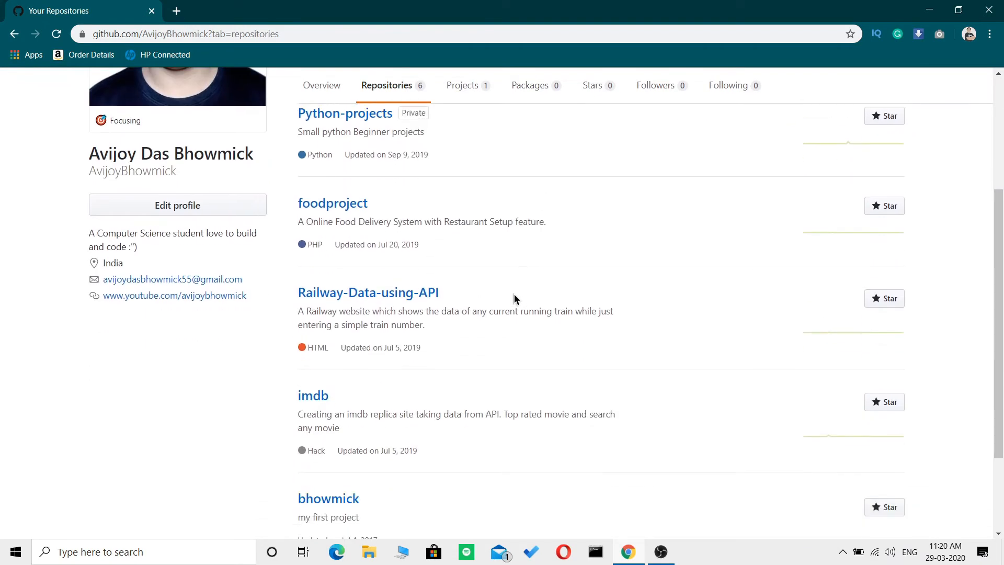
Open the Java-projects repository, view its files and return to the repository list.
{"action": "scroll", "coordinate": [502, 294], "scroll_direction": "up", "scroll_amount": 3}
{"action": "left_click", "coordinate": [342, 172]}
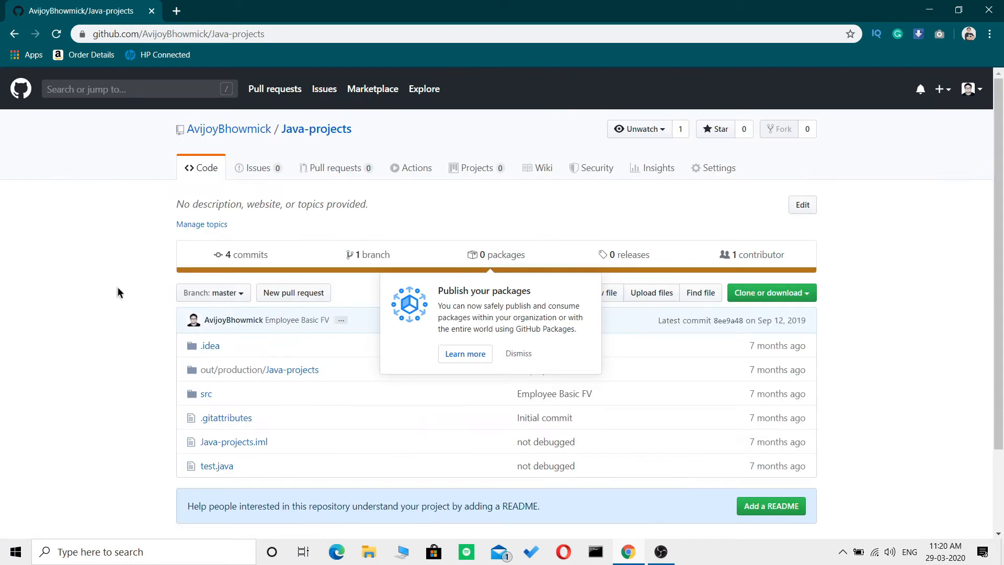
{"action": "scroll", "coordinate": [90, 287], "scroll_direction": "down", "scroll_amount": 1}
{"action": "left_click", "coordinate": [15, 33]}
Open the foodproject repository and look through its list of uploaded files.
{"action": "scroll", "coordinate": [439, 363], "scroll_direction": "down", "scroll_amount": 2}
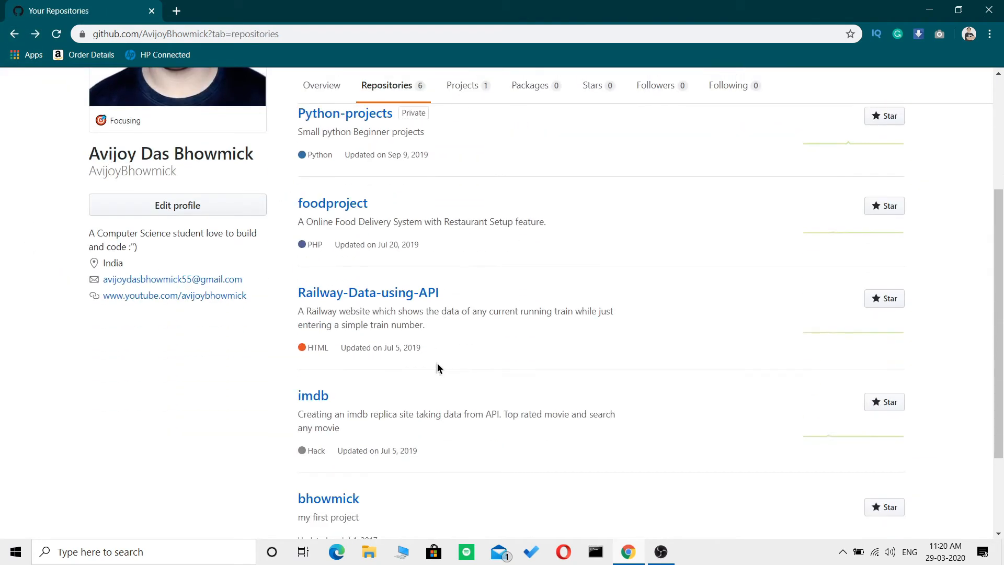
{"action": "left_click", "coordinate": [330, 209]}
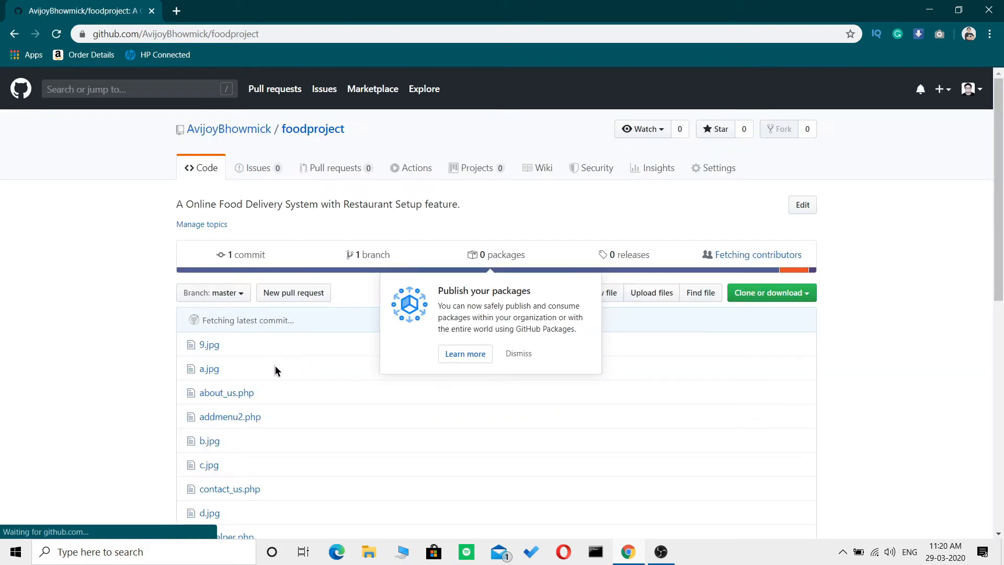
{"action": "scroll", "coordinate": [69, 337], "scroll_direction": "down", "scroll_amount": 2}
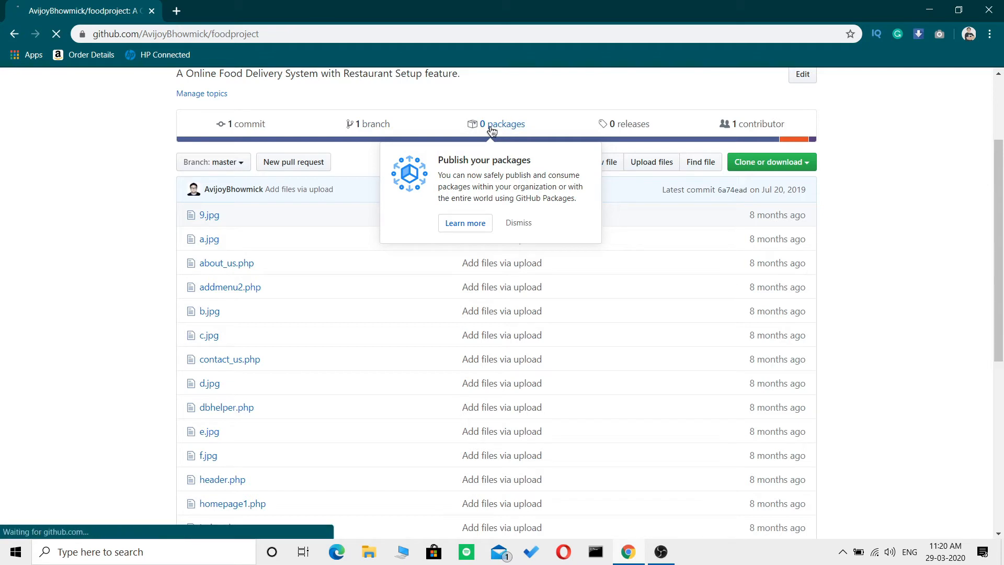
{"action": "scroll", "coordinate": [93, 290], "scroll_direction": "down", "scroll_amount": 6}
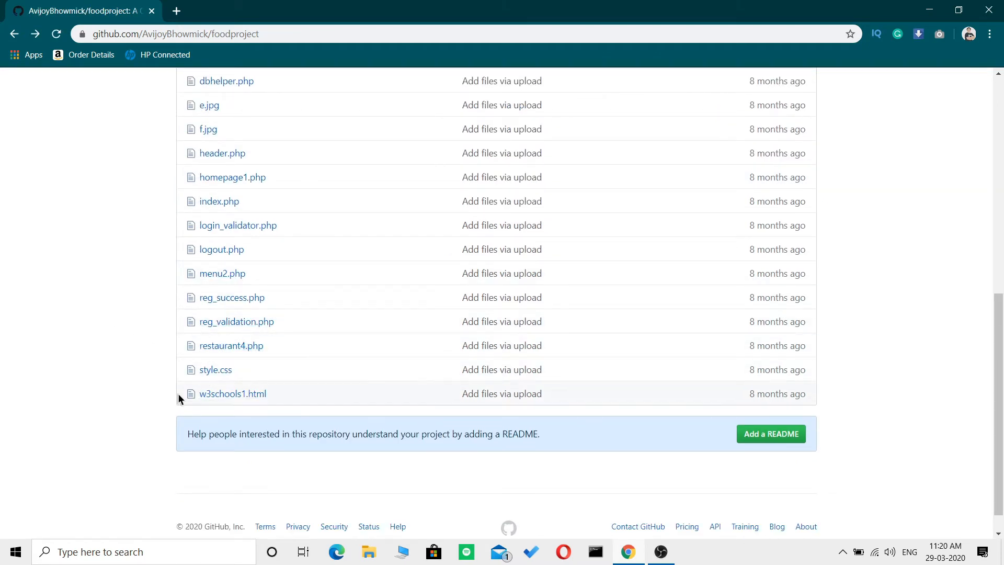
{"action": "scroll", "coordinate": [140, 342], "scroll_direction": "up", "scroll_amount": 2}
{"action": "scroll", "coordinate": [140, 342], "scroll_direction": "down", "scroll_amount": 2}
{"action": "scroll", "coordinate": [140, 342], "scroll_direction": "up", "scroll_amount": 1}
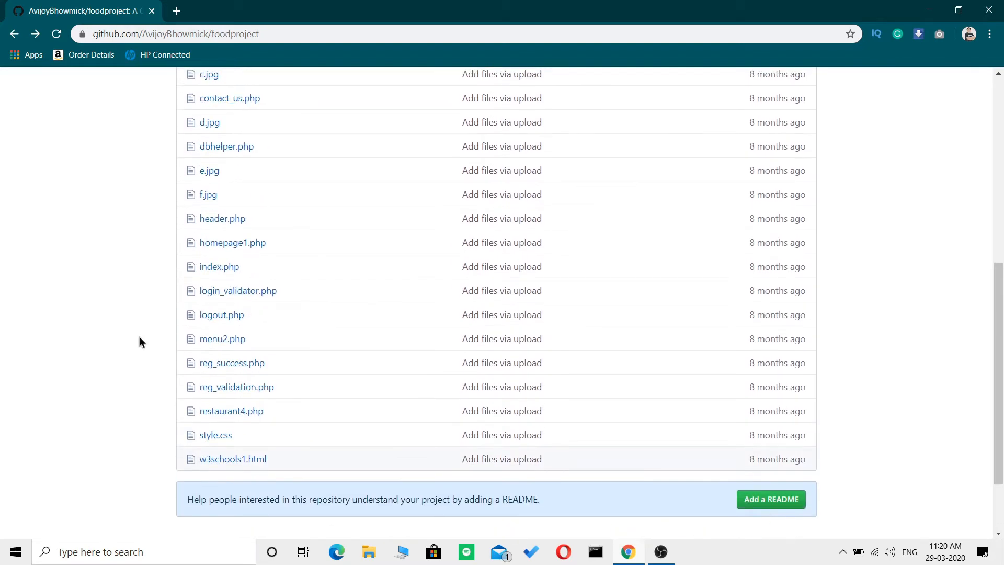
Open index.php in the foodproject repository, examine its code from beginning to end, and return to the file list.
{"action": "left_click", "coordinate": [215, 267]}
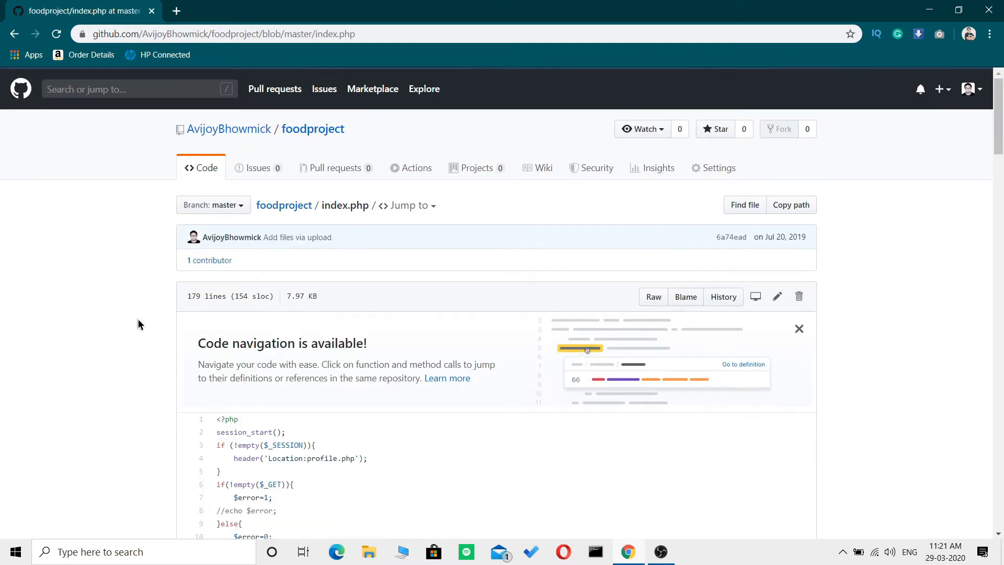
{"action": "scroll", "coordinate": [138, 321], "scroll_direction": "down", "scroll_amount": 5}
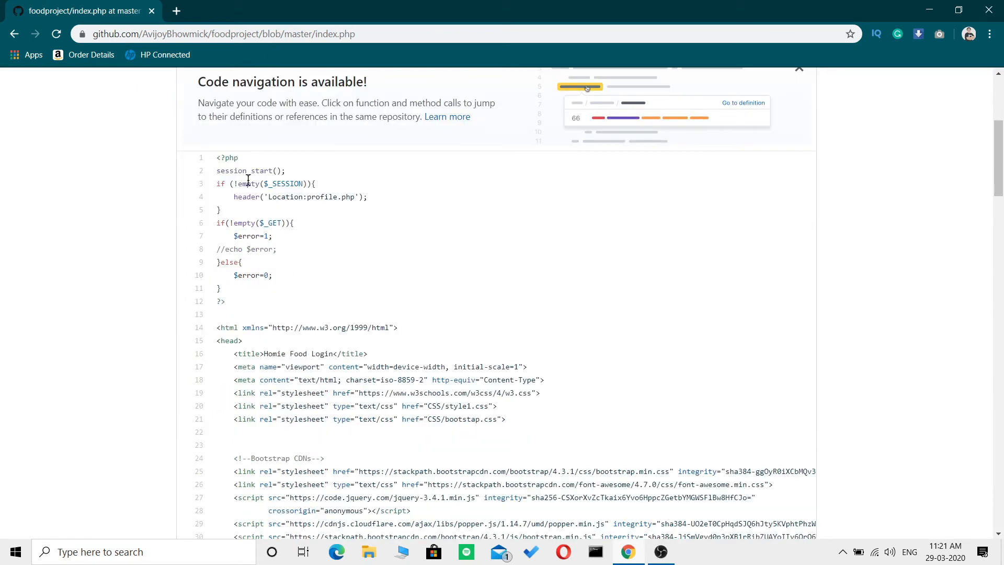
{"action": "left_click_drag", "start_coordinate": [217, 157], "coordinate": [315, 423]}
{"action": "scroll", "coordinate": [315, 422], "scroll_direction": "down", "scroll_amount": 20}
{"action": "scroll", "coordinate": [315, 423], "scroll_direction": "down", "scroll_amount": 8}
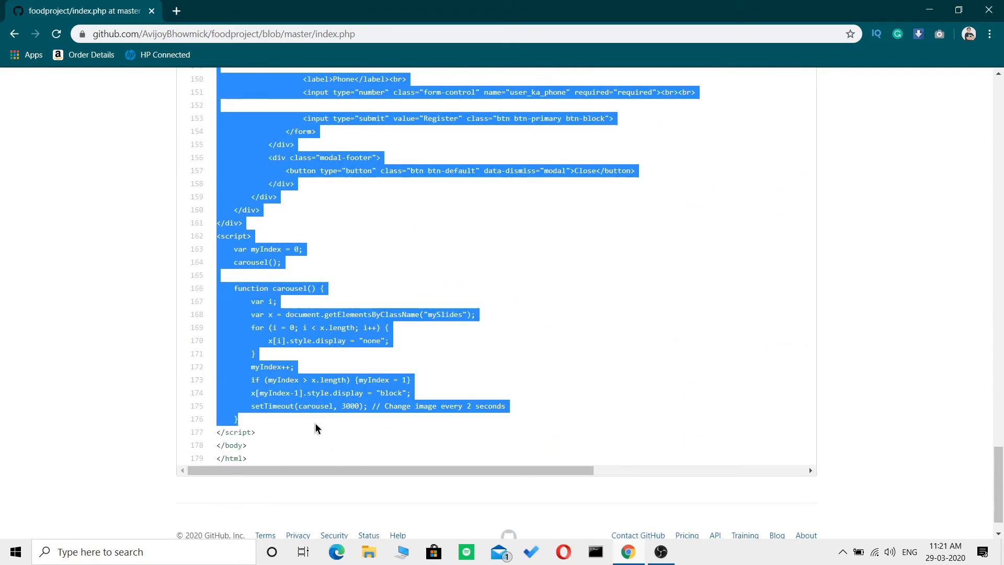
{"action": "left_click", "coordinate": [149, 331]}
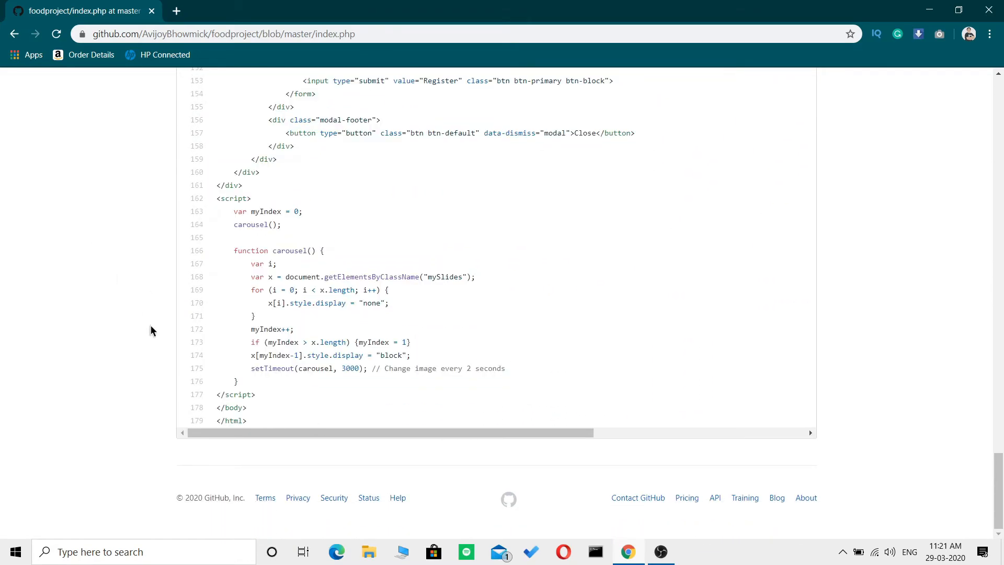
{"action": "scroll", "coordinate": [150, 325], "scroll_direction": "up", "scroll_amount": 20}
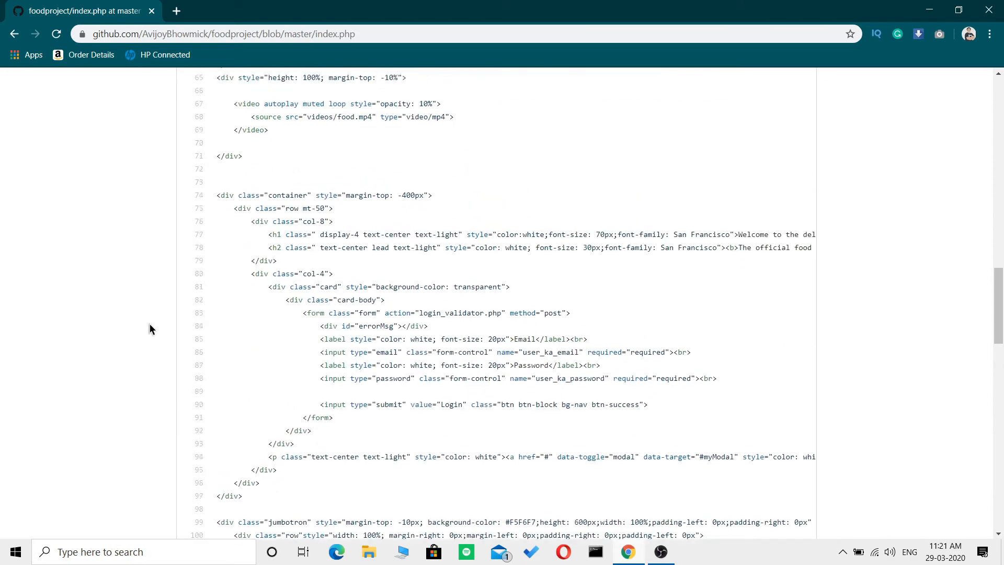
{"action": "scroll", "coordinate": [150, 325], "scroll_direction": "up", "scroll_amount": 15}
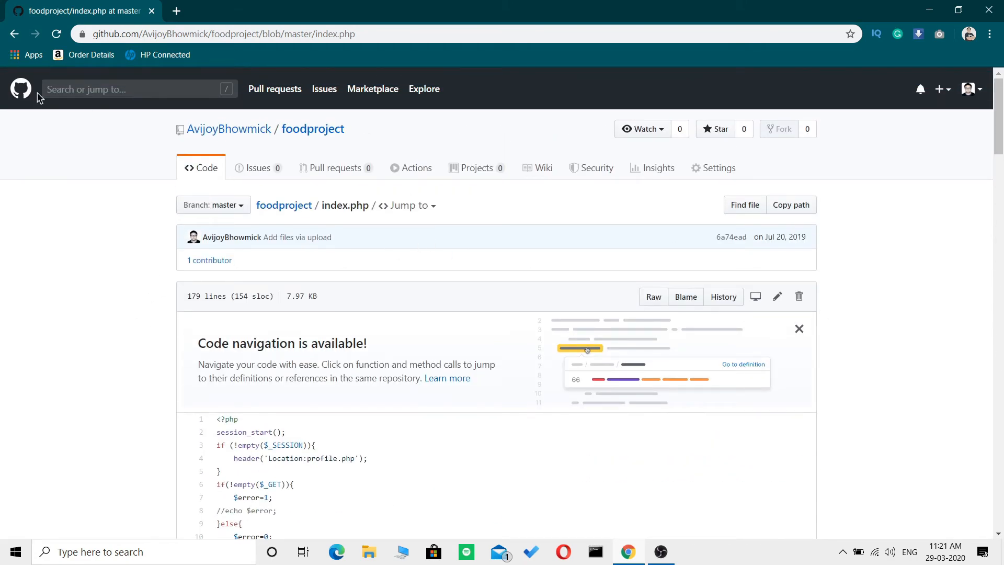
{"action": "left_click", "coordinate": [14, 34]}
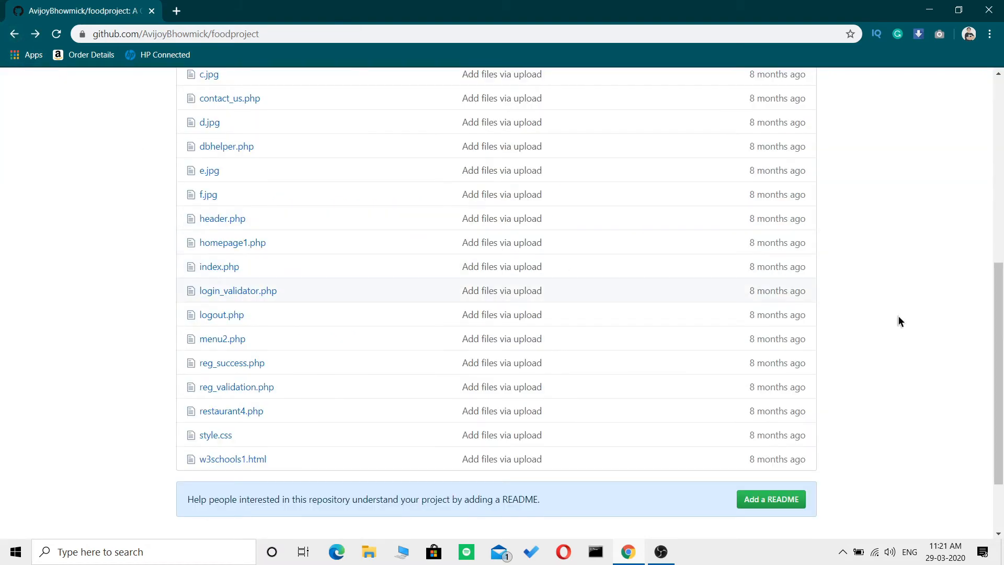
View the foodproject repository's clone and download options, its contributor details and the rest of its page.
{"action": "scroll", "coordinate": [834, 356], "scroll_direction": "up", "scroll_amount": 7}
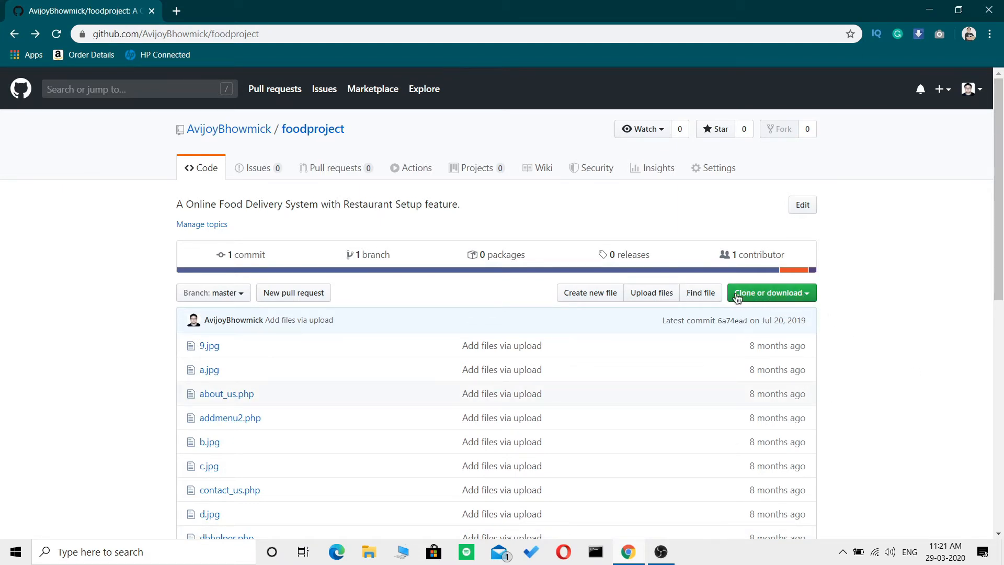
{"action": "left_click", "coordinate": [814, 295]}
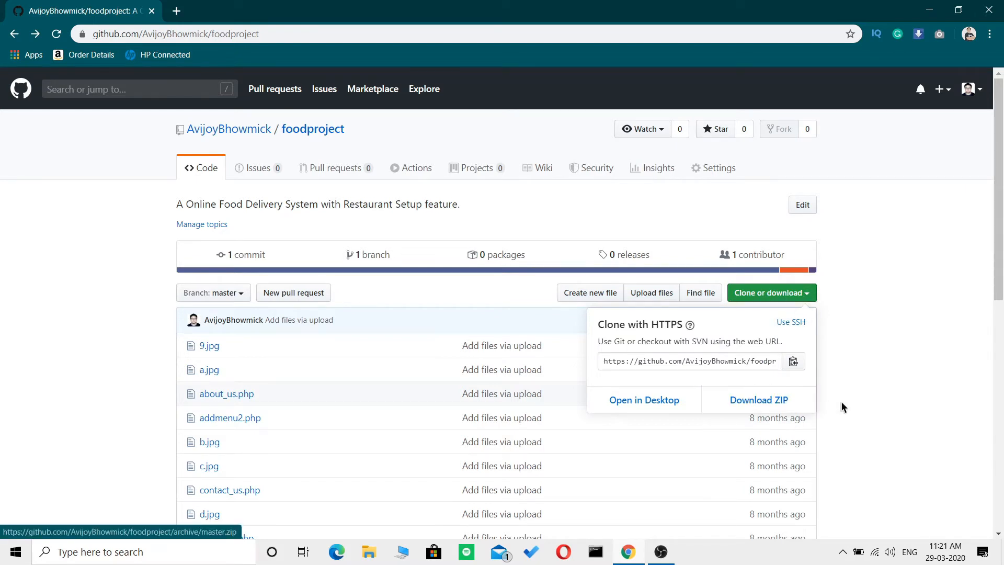
{"action": "left_click", "coordinate": [874, 417]}
{"action": "mouse_move", "coordinate": [746, 256]}
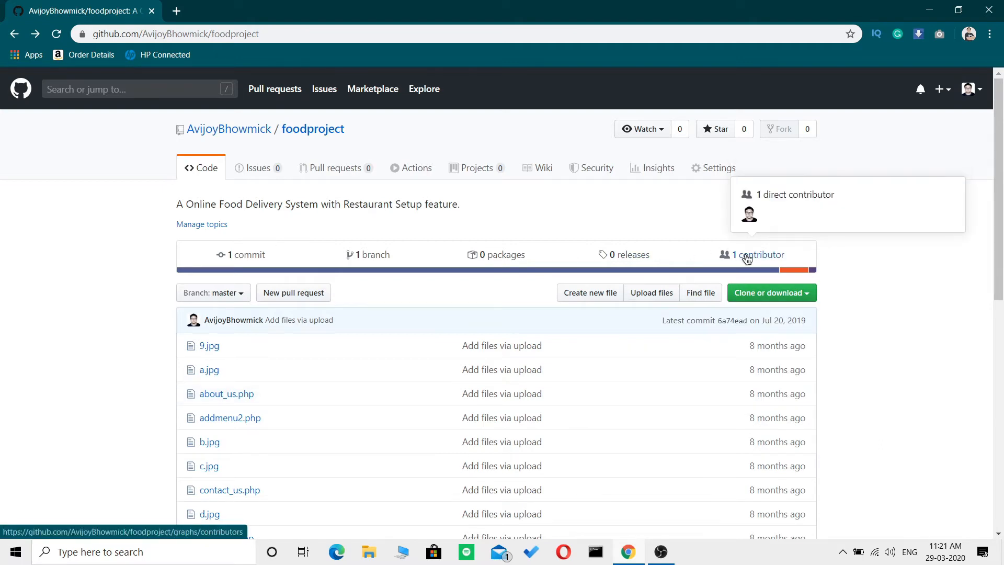
{"action": "scroll", "coordinate": [142, 227], "scroll_direction": "down", "scroll_amount": 9}
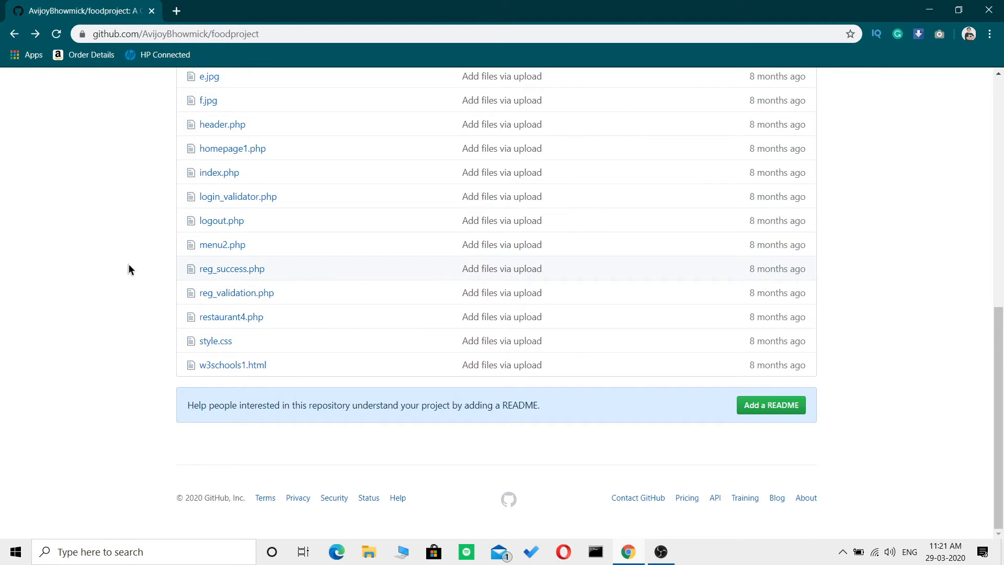
{"action": "scroll", "coordinate": [133, 269], "scroll_direction": "up", "scroll_amount": 9}
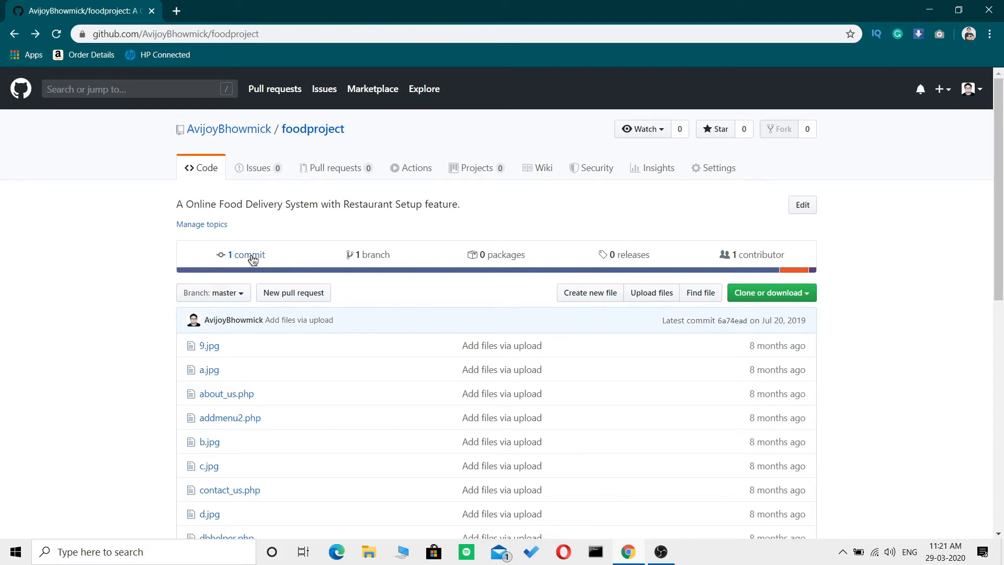
Return to the account's repository list and start creating a new repository.
{"action": "left_click", "coordinate": [14, 34]}
{"action": "scroll", "coordinate": [65, 243], "scroll_direction": "up", "scroll_amount": 3}
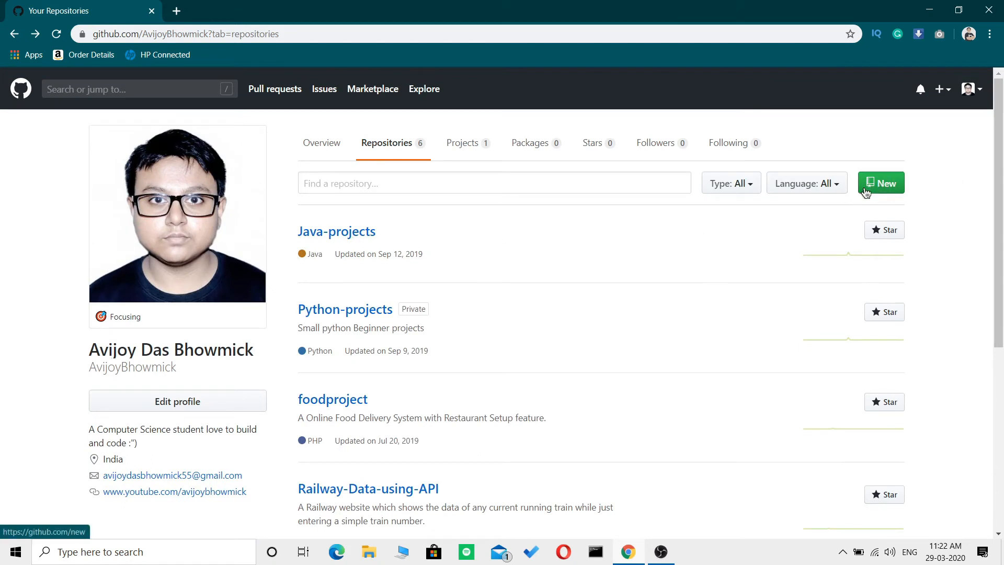
{"action": "left_click", "coordinate": [888, 190]}
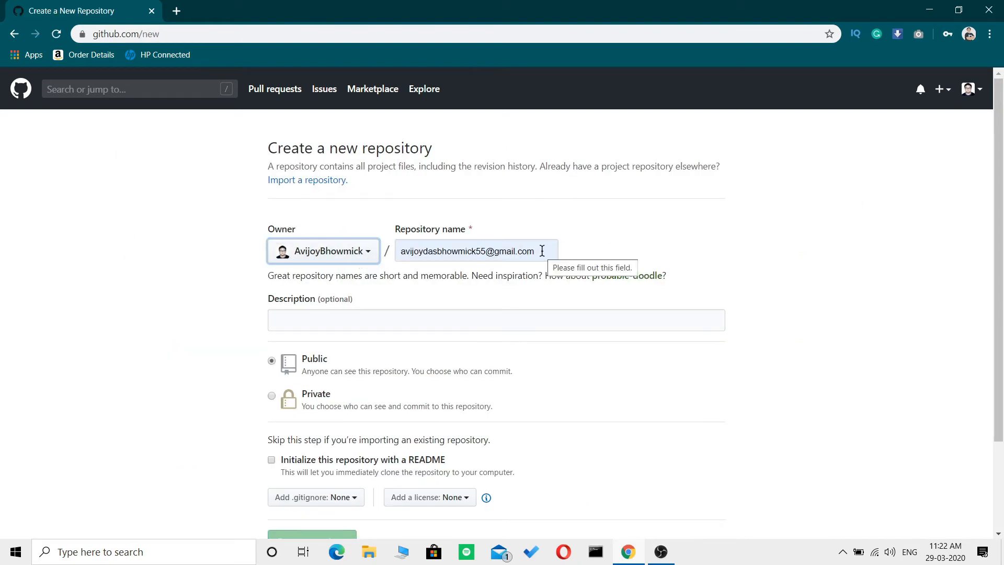
Clear the autofilled repository name and name the new repository travel.com.
{"action": "left_click_drag", "start_coordinate": [543, 251], "coordinate": [366, 254]}
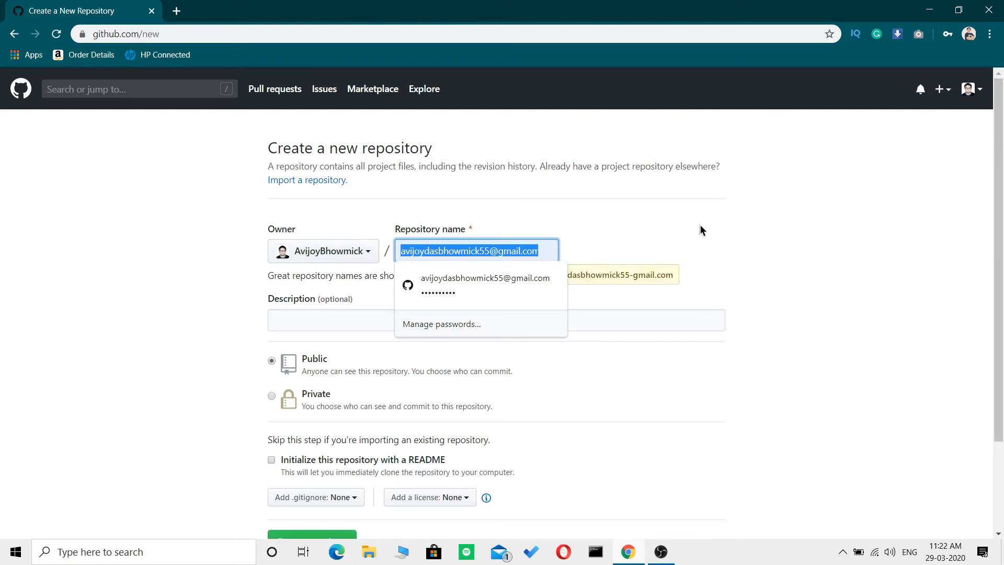
{"action": "key", "text": "BackSpace"}
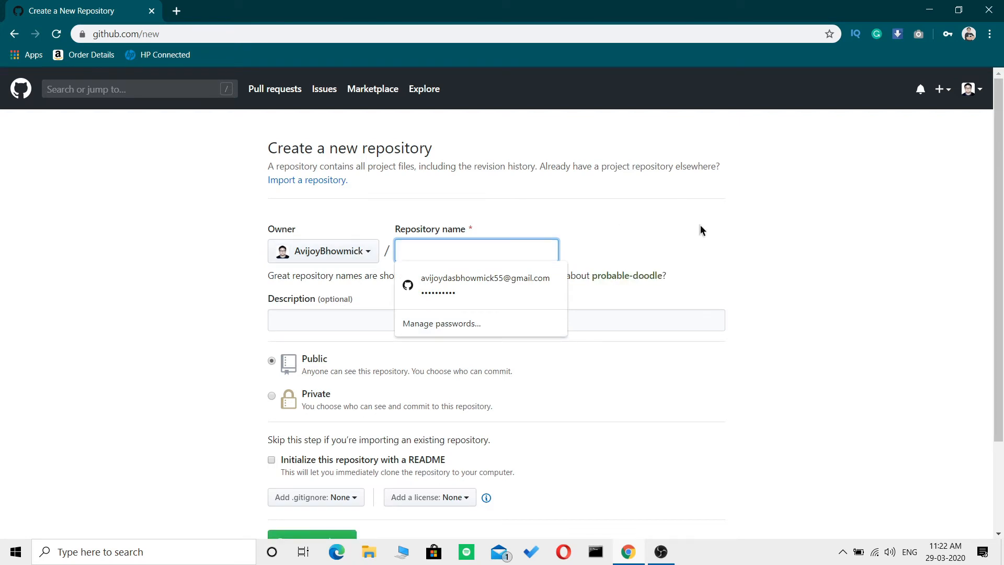
{"action": "type", "text": "trave"}
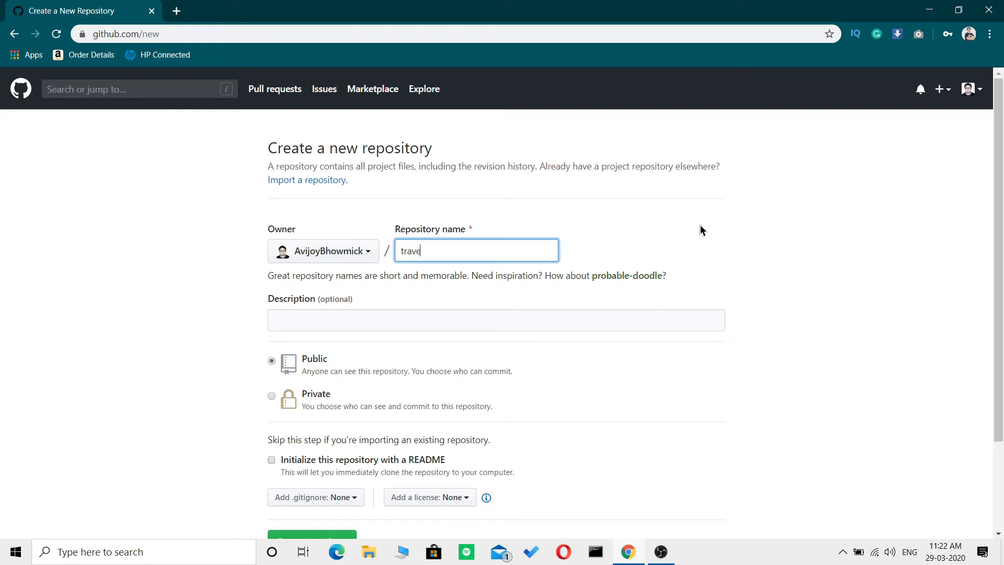
{"action": "type", "text": "l.com"}
{"action": "left_click", "coordinate": [691, 236]}
Enter the repository description "This is a basic html website for travel agency.".
{"action": "left_click", "coordinate": [398, 323]}
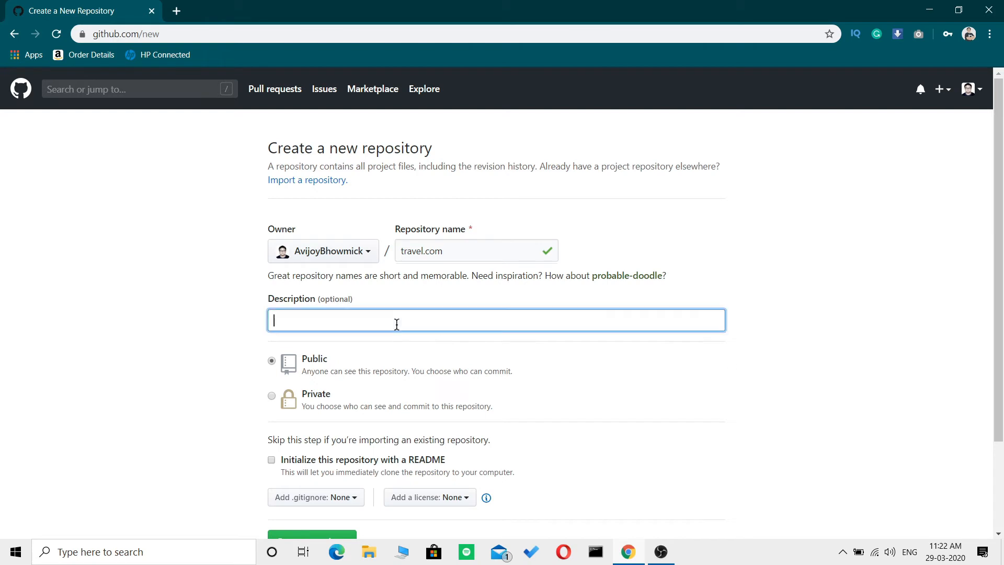
{"action": "type", "text": "This ais a basic html website for tre"}
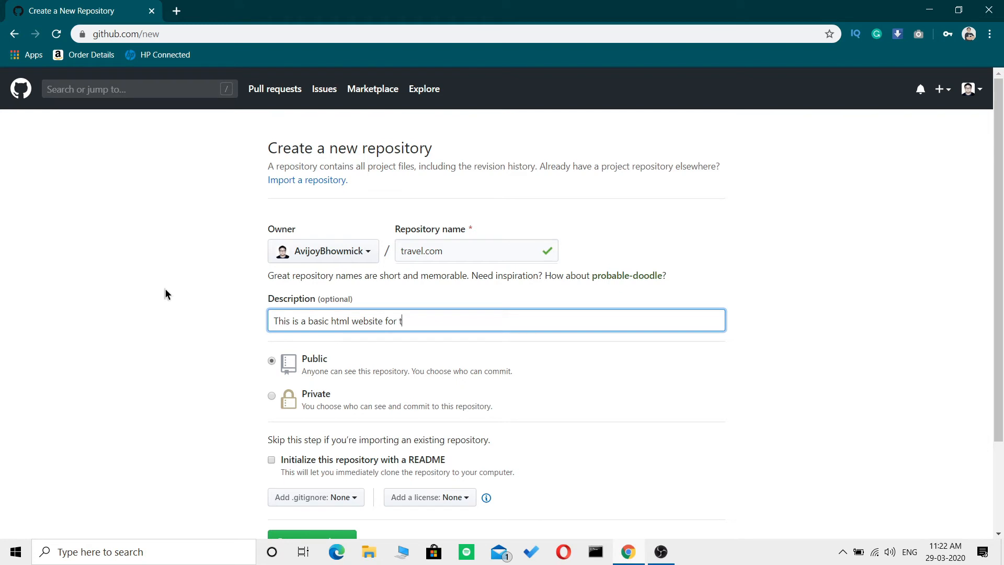
{"action": "key", "text": "BackSpace"}
{"action": "key", "text": "BackSpace"}
{"action": "type", "text": "ravel agency."}
Create the travel.com repository with public visibility, initialized with a README.
{"action": "scroll", "coordinate": [189, 338], "scroll_direction": "down", "scroll_amount": 3}
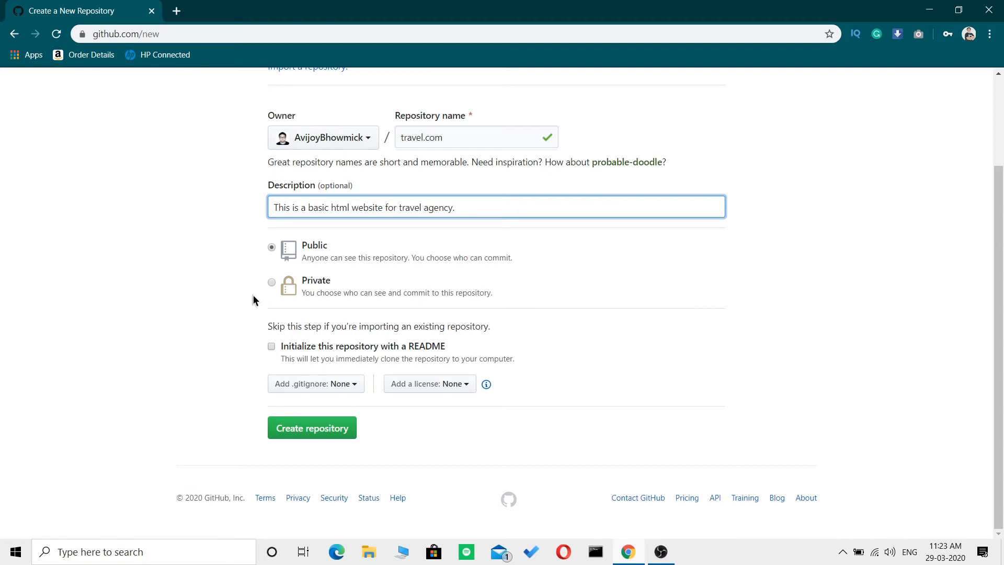
{"action": "left_click", "coordinate": [271, 283]}
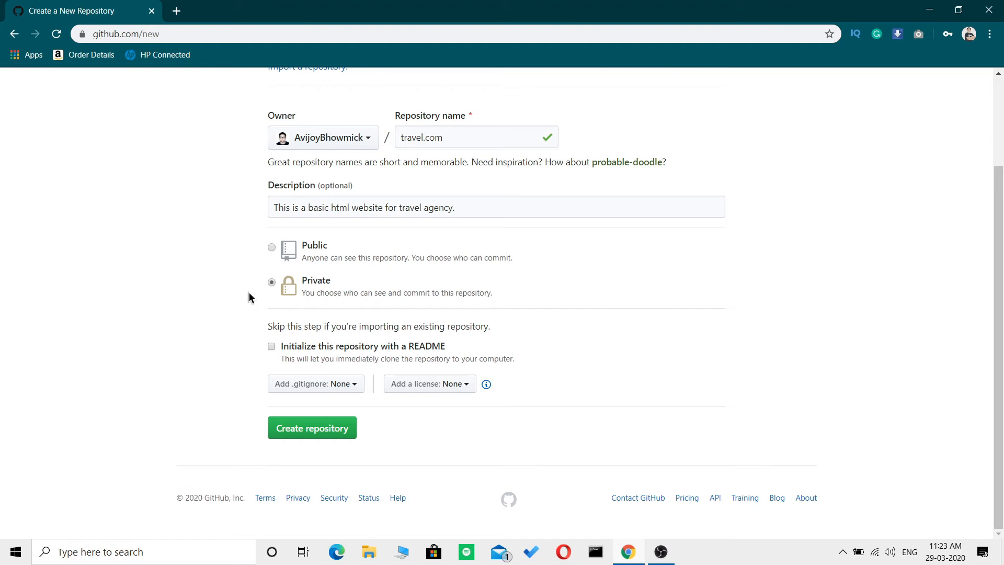
{"action": "left_click", "coordinate": [272, 247]}
{"action": "left_click", "coordinate": [318, 428]}
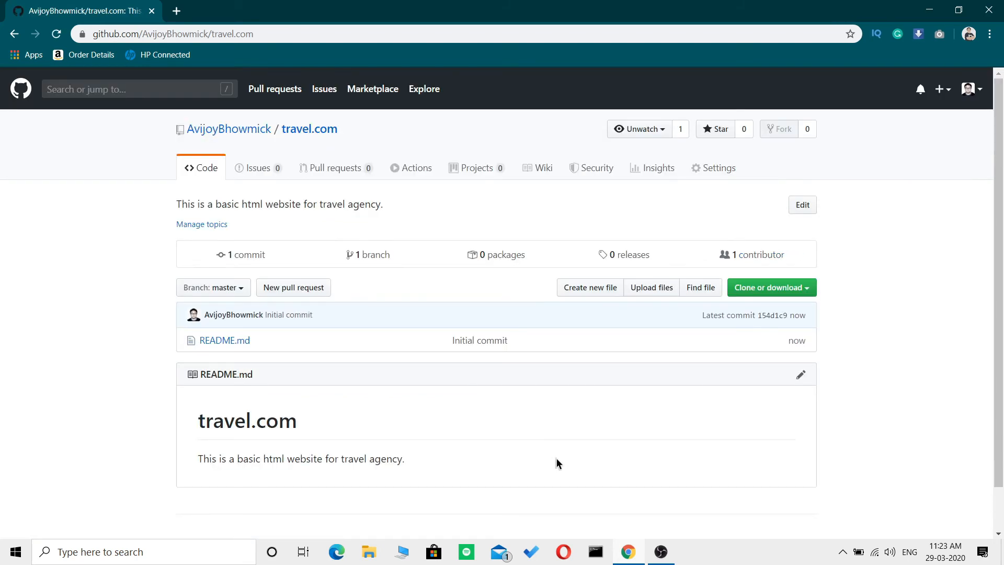
Upload all the files from the desktop's travel.com folder to the new repository.
{"action": "scroll", "coordinate": [556, 459], "scroll_direction": "down", "scroll_amount": 1}
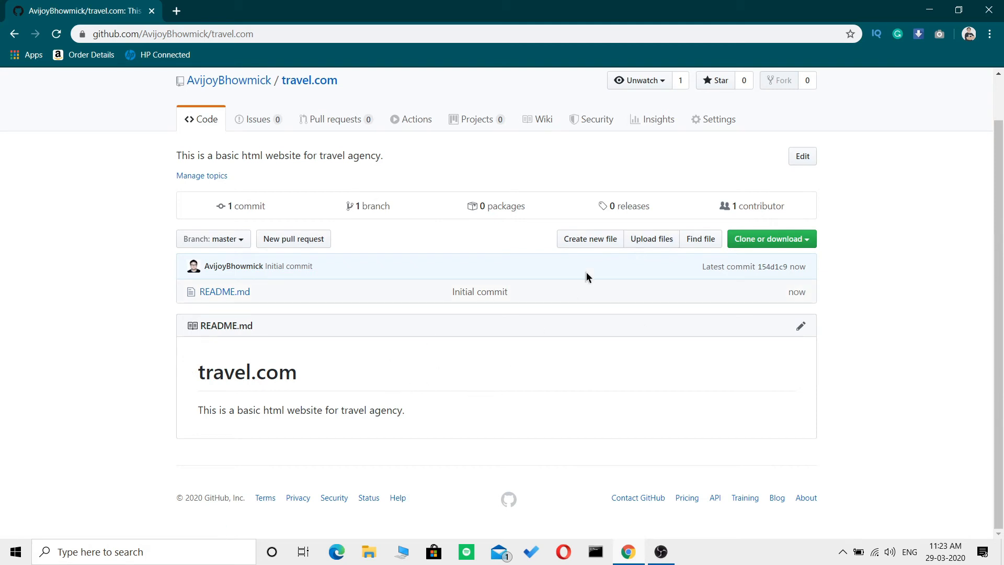
{"action": "left_click", "coordinate": [648, 239]}
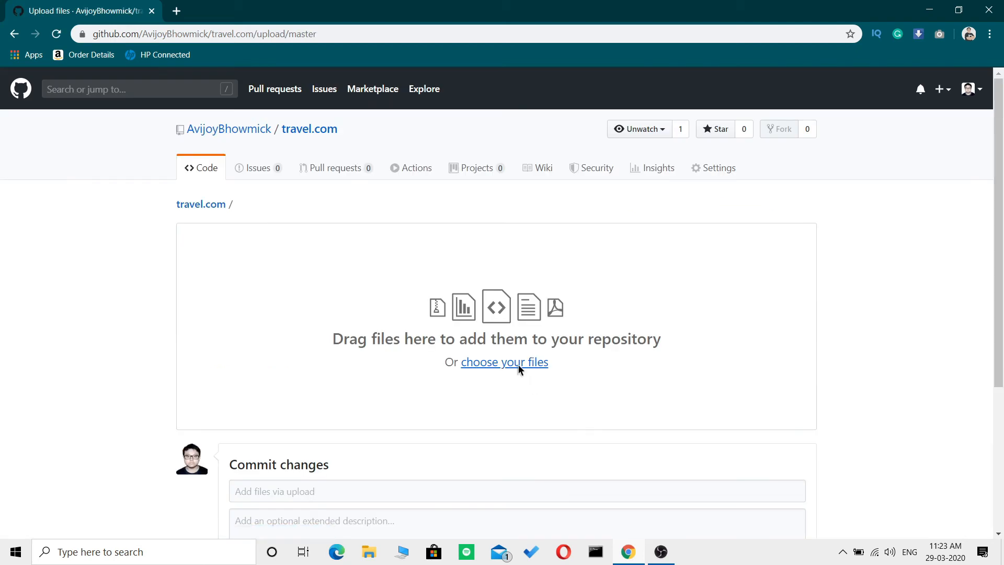
{"action": "left_click", "coordinate": [518, 365]}
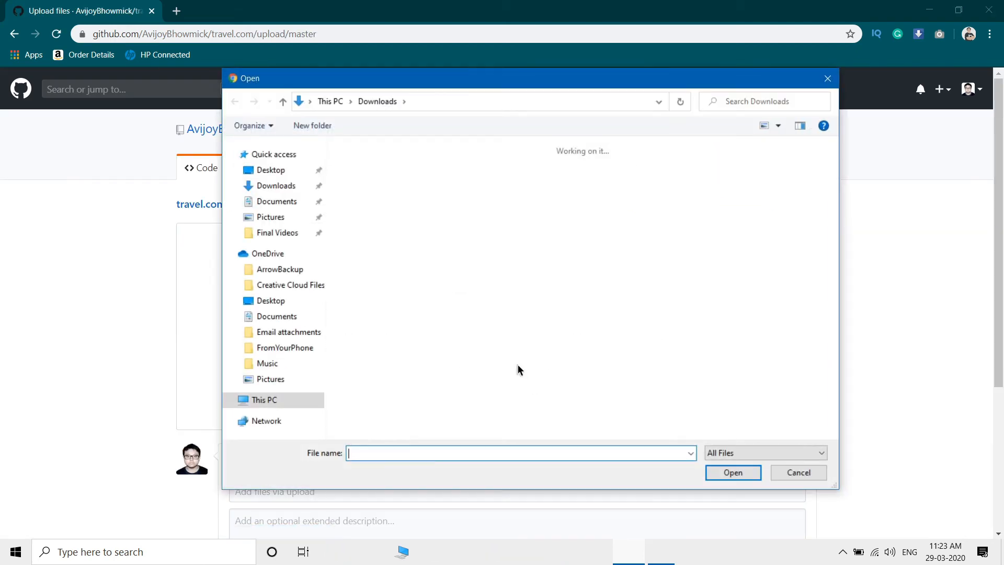
{"action": "left_click", "coordinate": [281, 170]}
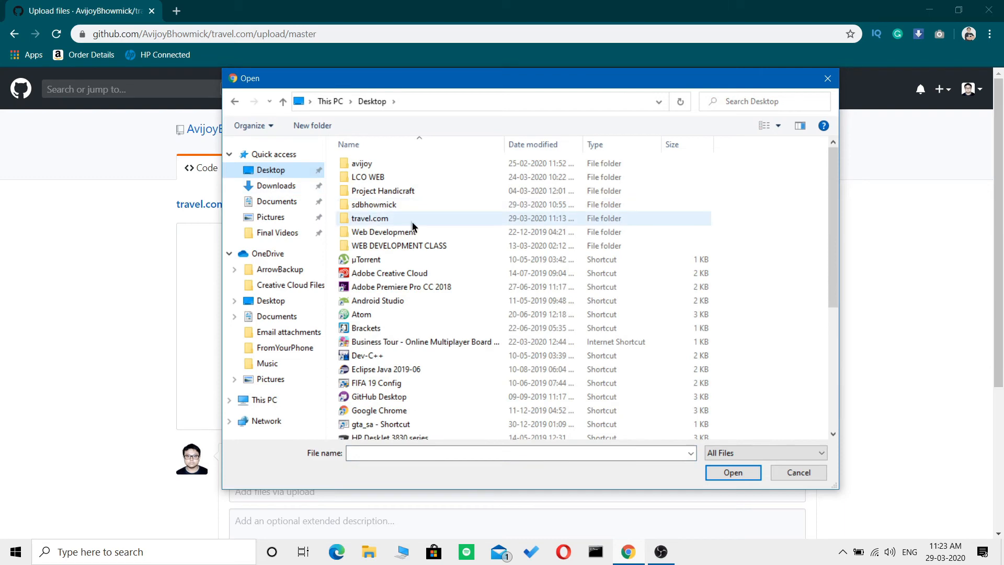
{"action": "left_click", "coordinate": [389, 219]}
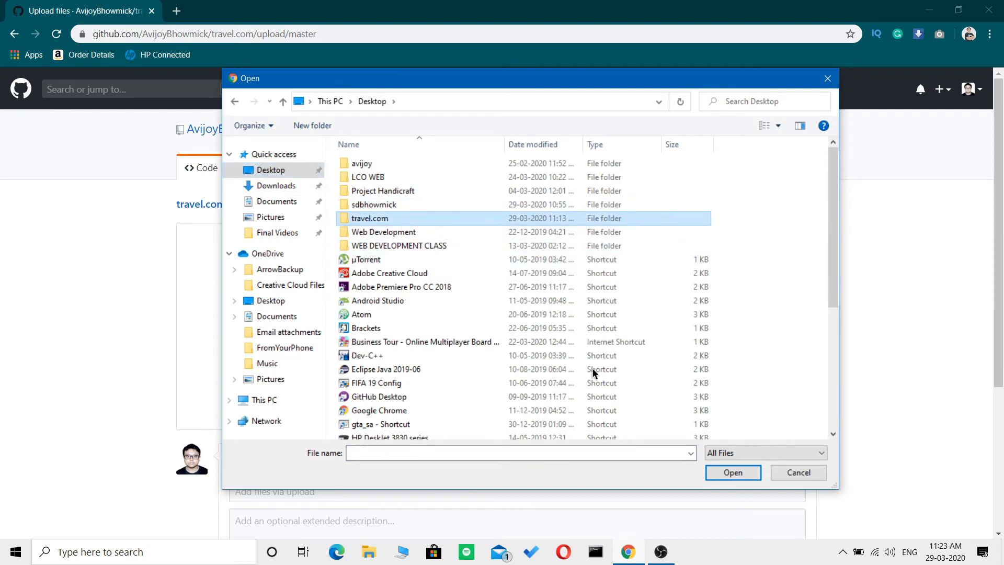
{"action": "left_click", "coordinate": [732, 474]}
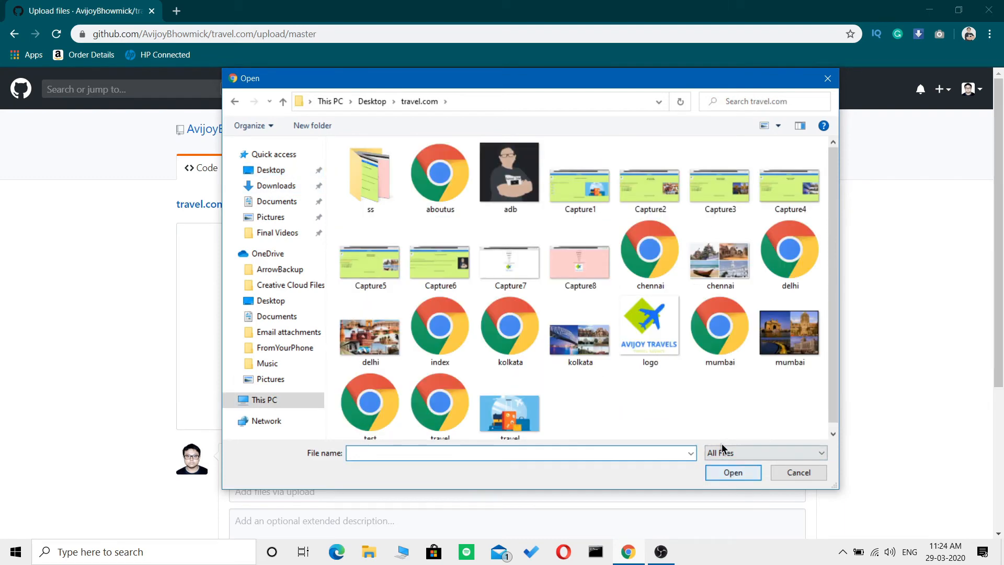
{"action": "left_click", "coordinate": [635, 400]}
{"action": "key", "text": "ctrl+a"}
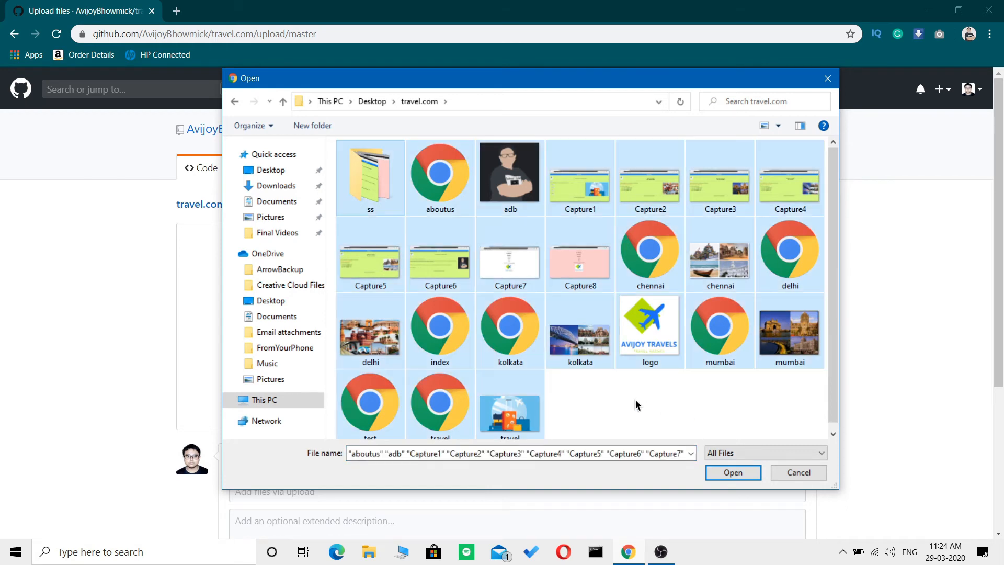
{"action": "left_click", "coordinate": [729, 473]}
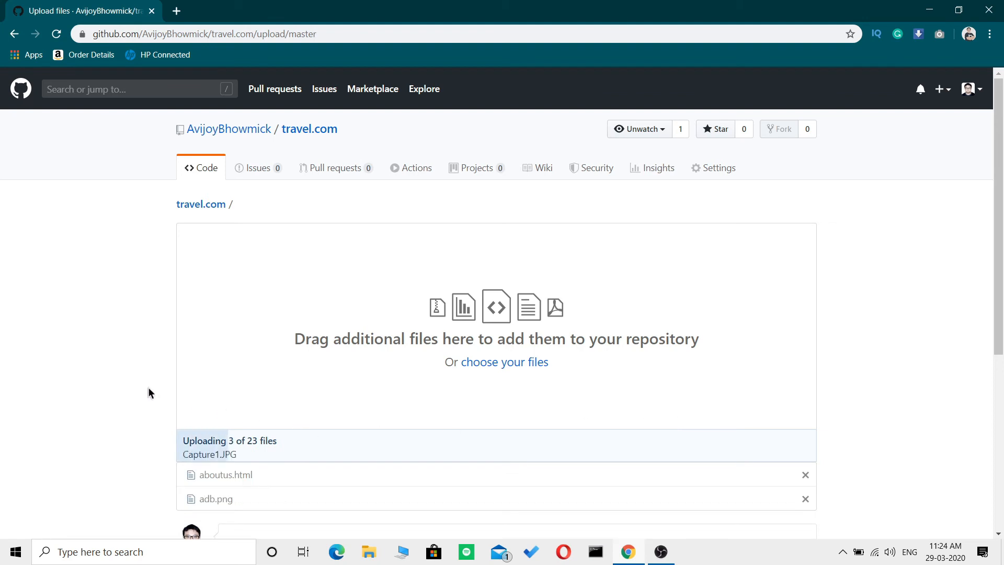
Check the list of uploaded files and commit them directly to the master branch with the default commit message.
{"action": "scroll", "coordinate": [149, 393], "scroll_direction": "down", "scroll_amount": 2}
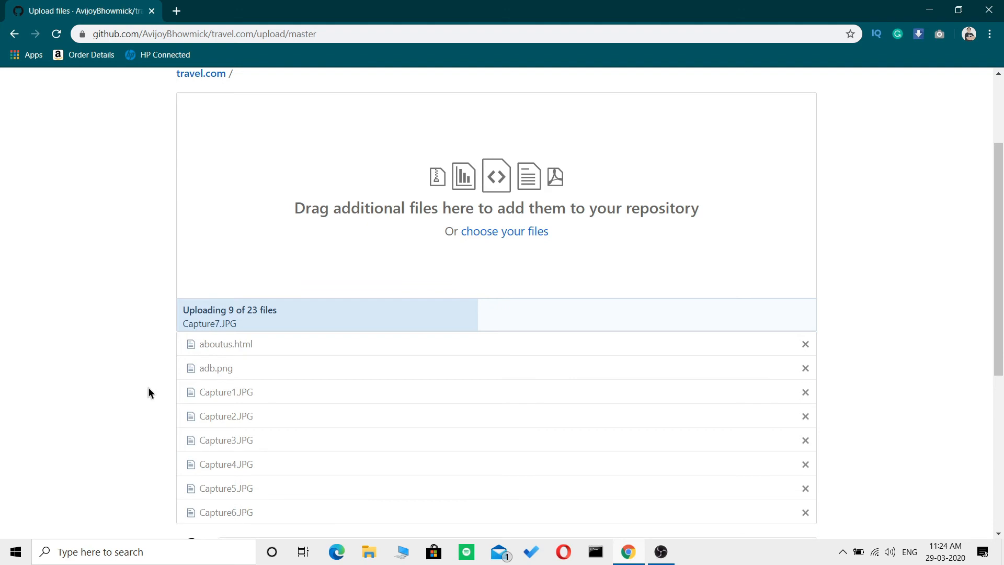
{"action": "scroll", "coordinate": [149, 388], "scroll_direction": "down", "scroll_amount": 3}
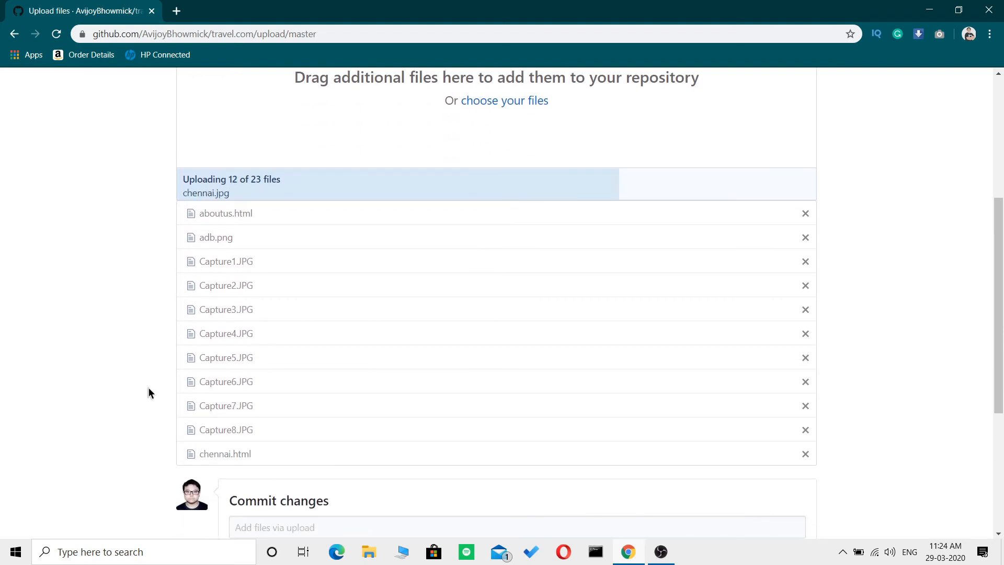
{"action": "scroll", "coordinate": [148, 393], "scroll_direction": "down", "scroll_amount": 4}
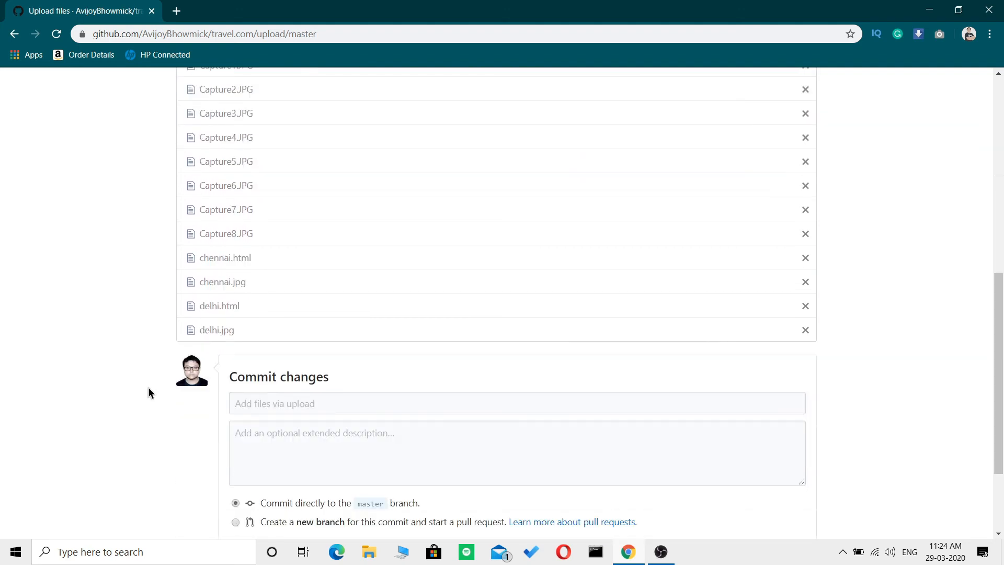
{"action": "scroll", "coordinate": [149, 394], "scroll_direction": "up", "scroll_amount": 2}
{"action": "scroll", "coordinate": [149, 390], "scroll_direction": "up", "scroll_amount": 5}
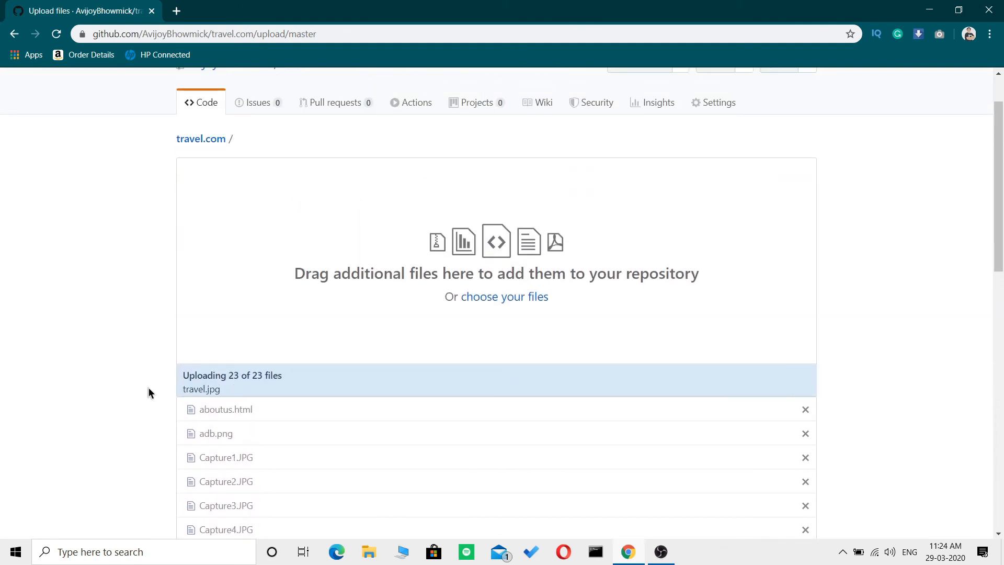
{"action": "scroll", "coordinate": [149, 388], "scroll_direction": "down", "scroll_amount": 5}
{"action": "scroll", "coordinate": [148, 393], "scroll_direction": "down", "scroll_amount": 8}
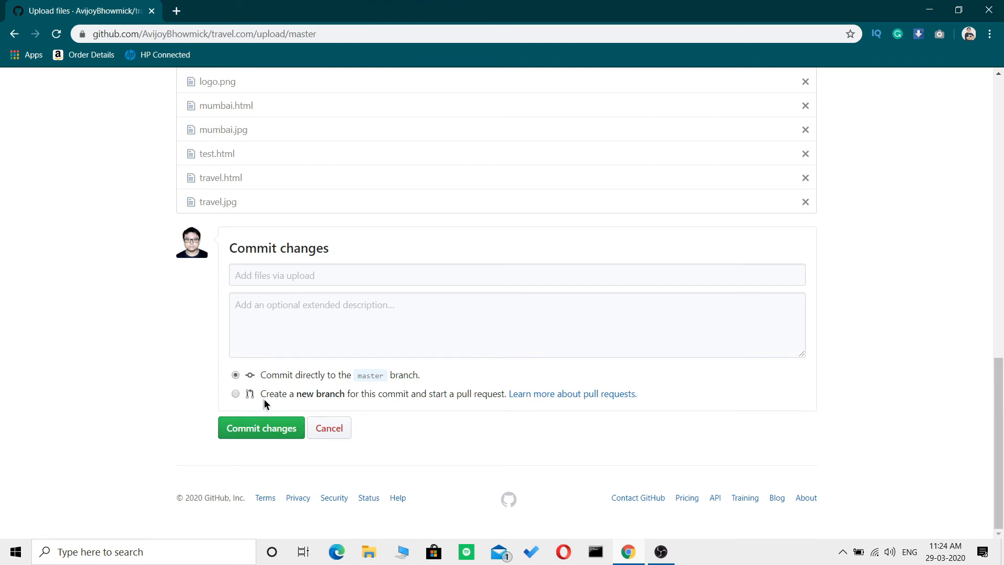
{"action": "left_click", "coordinate": [250, 433]}
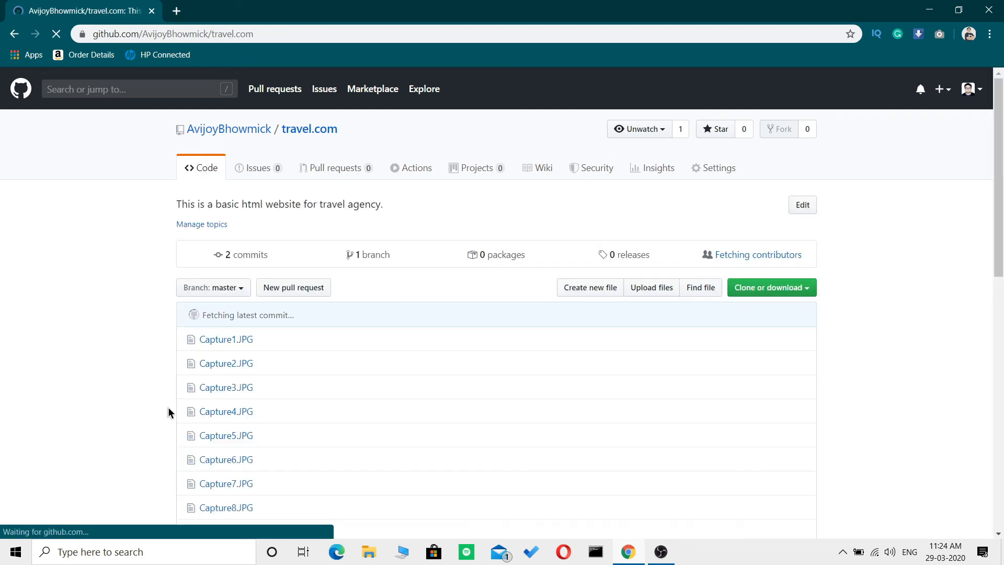
Look through the travel.com repository's file list and README to check the committed website files.
{"action": "scroll", "coordinate": [168, 413], "scroll_direction": "down", "scroll_amount": 1}
{"action": "scroll", "coordinate": [168, 413], "scroll_direction": "down", "scroll_amount": 6}
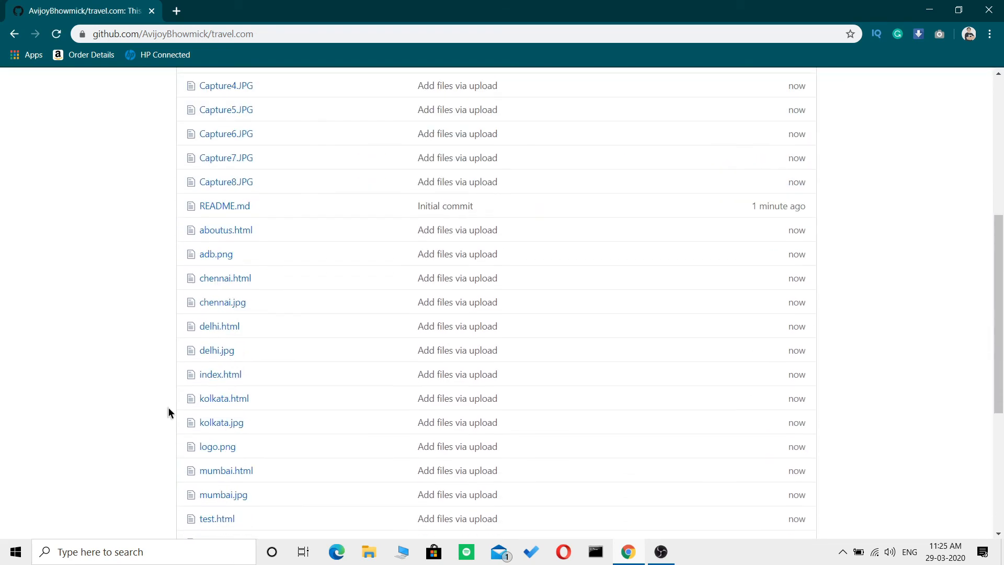
{"action": "scroll", "coordinate": [169, 413], "scroll_direction": "down", "scroll_amount": 3}
{"action": "scroll", "coordinate": [169, 414], "scroll_direction": "down", "scroll_amount": 3}
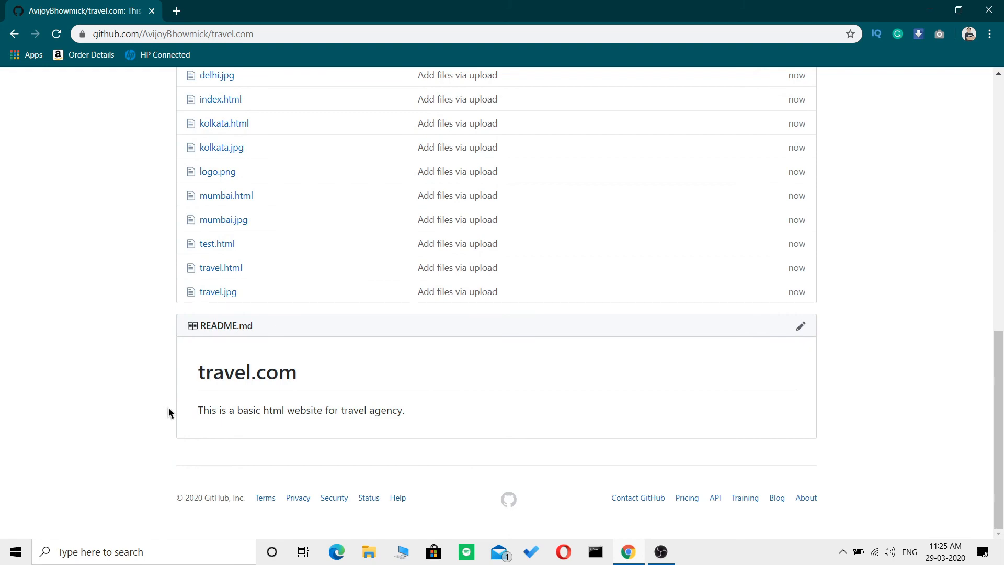
{"action": "scroll", "coordinate": [168, 412], "scroll_direction": "up", "scroll_amount": 11}
{"action": "scroll", "coordinate": [168, 411], "scroll_direction": "down", "scroll_amount": 3}
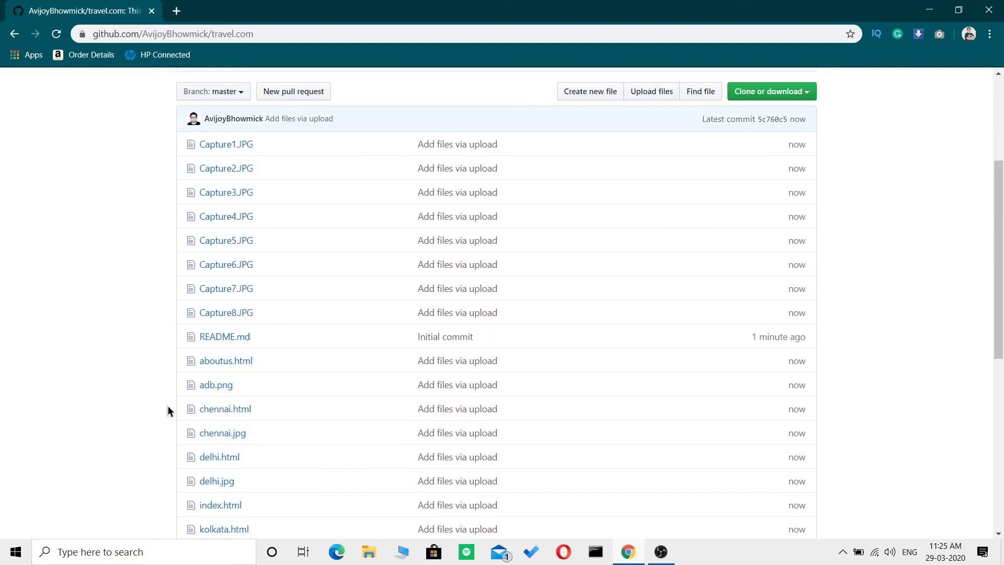
{"action": "scroll", "coordinate": [167, 406], "scroll_direction": "up", "scroll_amount": 3}
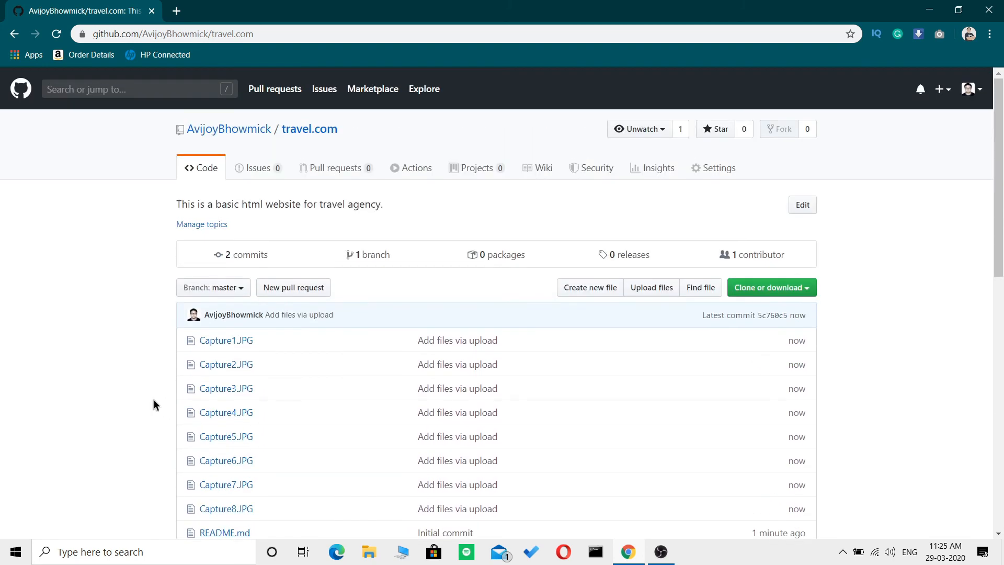
{"action": "scroll", "coordinate": [604, 413], "scroll_direction": "down", "scroll_amount": 5}
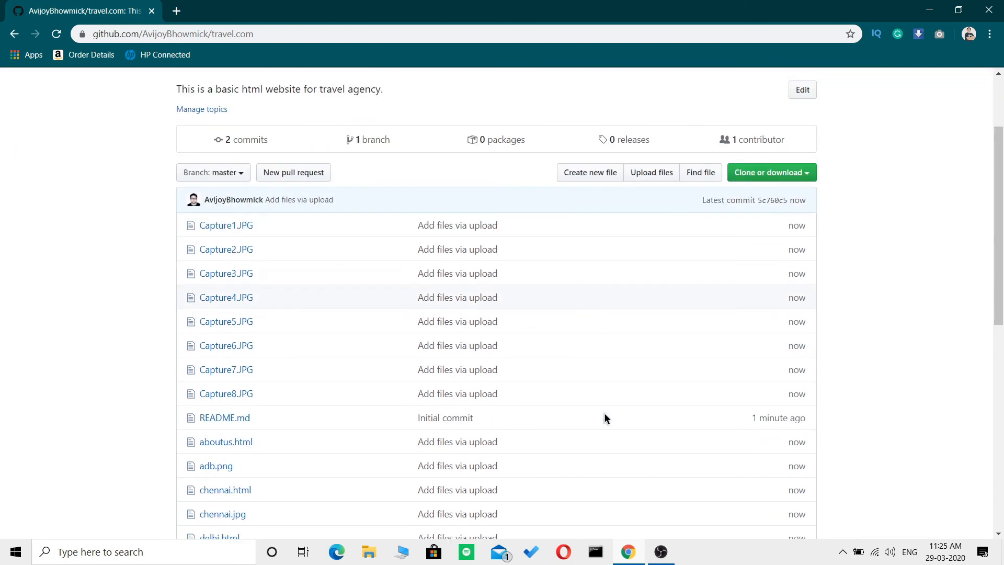
{"action": "scroll", "coordinate": [843, 369], "scroll_direction": "up", "scroll_amount": 3}
{"action": "scroll", "coordinate": [845, 368], "scroll_direction": "up", "scroll_amount": 3}
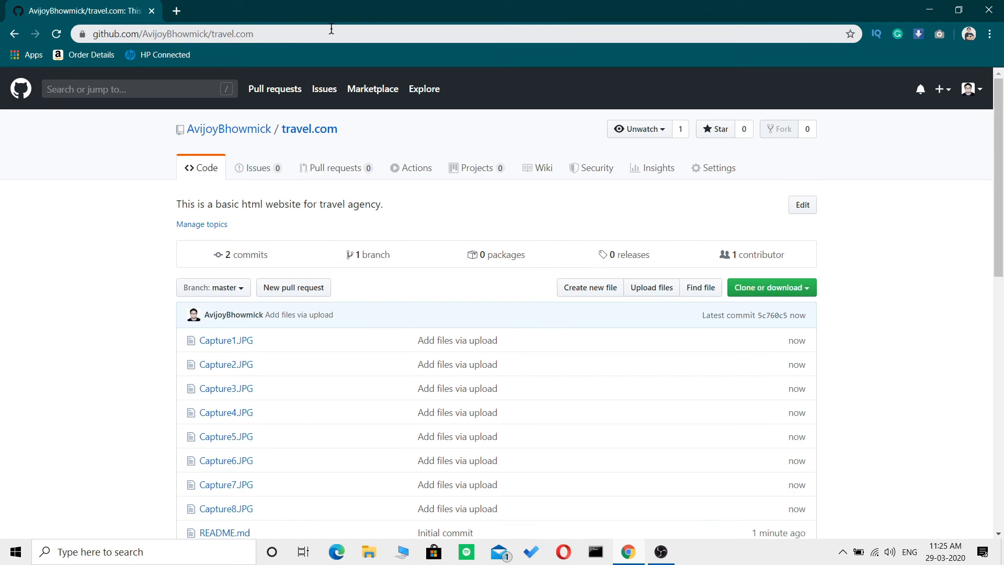
Highlight the repository's web address and view its clone and download options.
{"action": "left_click", "coordinate": [277, 33]}
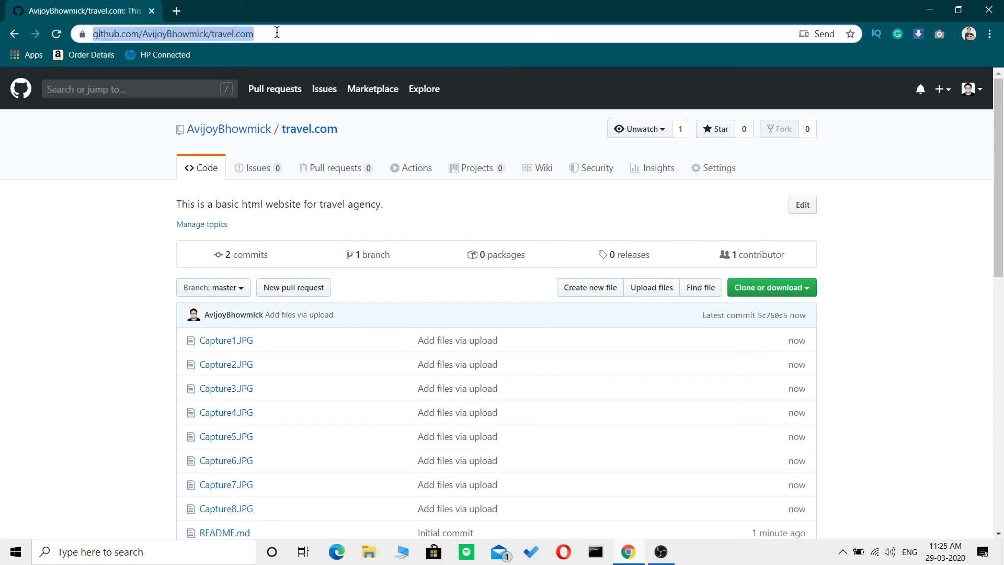
{"action": "left_click", "coordinate": [84, 296]}
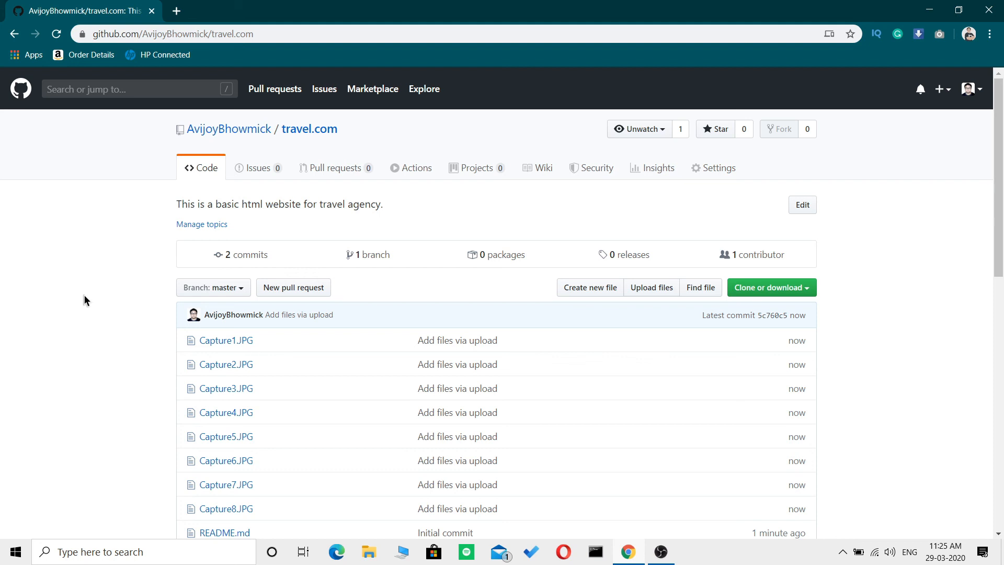
{"action": "left_click", "coordinate": [797, 289]}
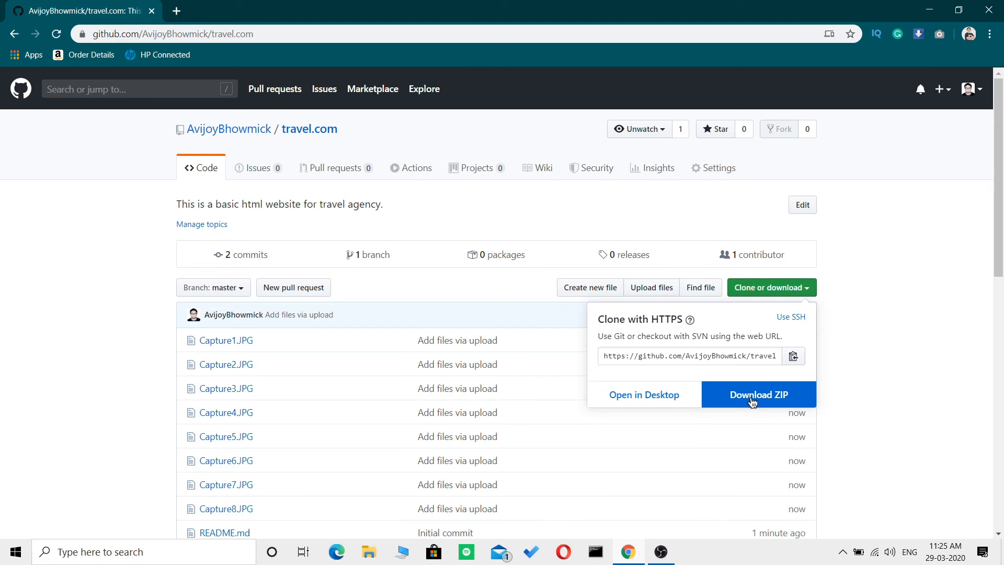
{"action": "left_click", "coordinate": [926, 332]}
Look over the repository's files once more and return to the account's repository list.
{"action": "scroll", "coordinate": [900, 360], "scroll_direction": "down", "scroll_amount": 5}
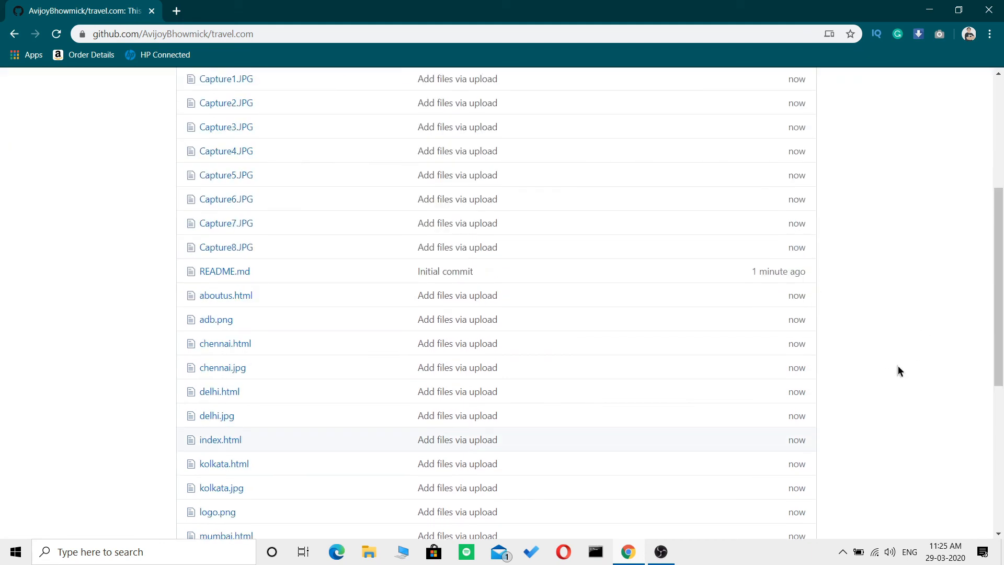
{"action": "scroll", "coordinate": [899, 365], "scroll_direction": "down", "scroll_amount": 3}
{"action": "scroll", "coordinate": [896, 365], "scroll_direction": "up", "scroll_amount": 15}
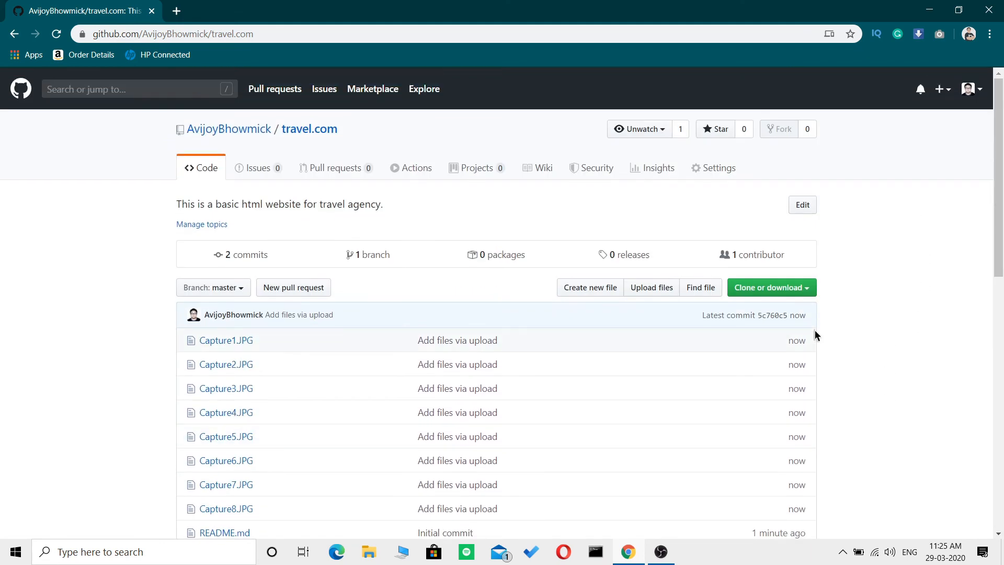
{"action": "left_click", "coordinate": [972, 89]}
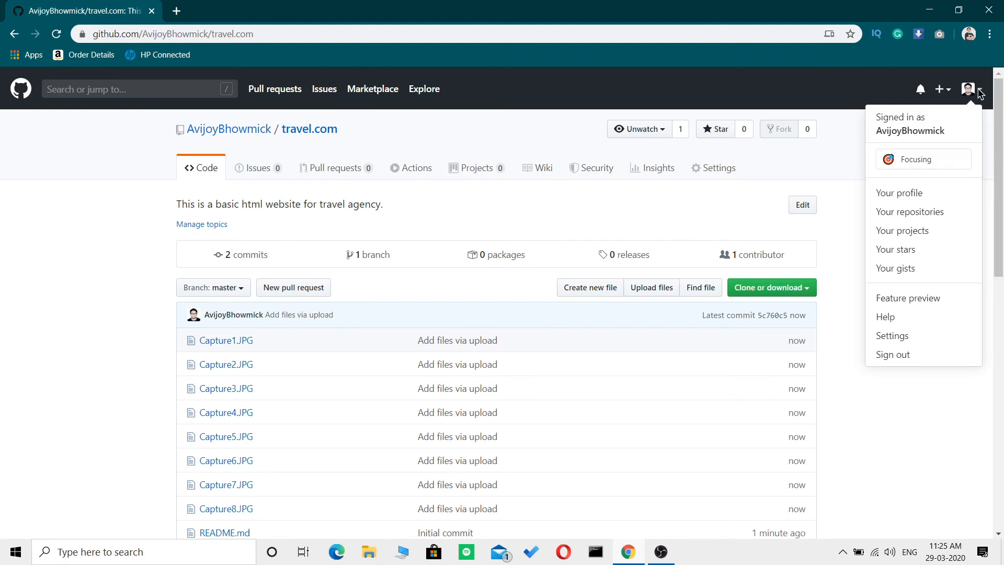
{"action": "left_click", "coordinate": [913, 216]}
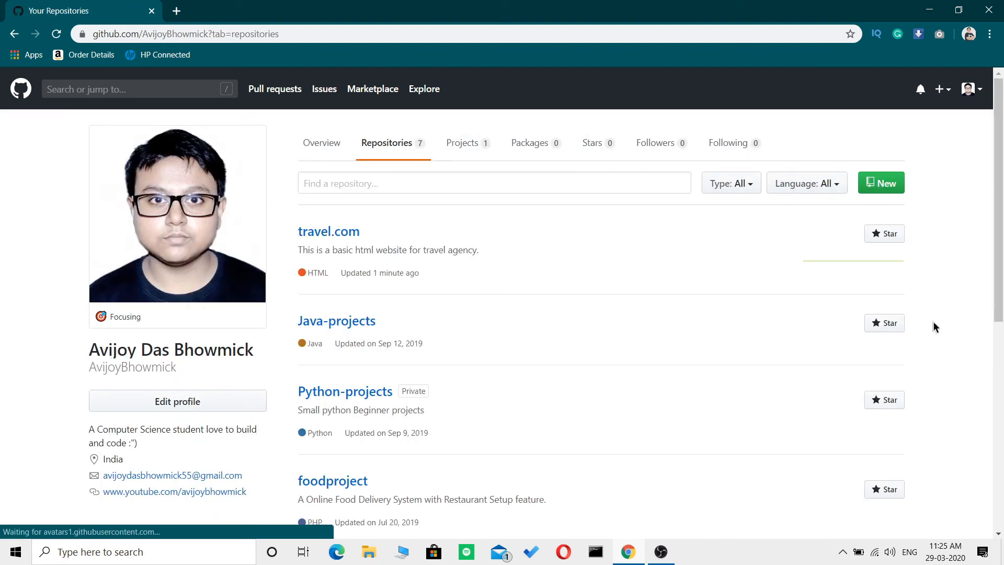